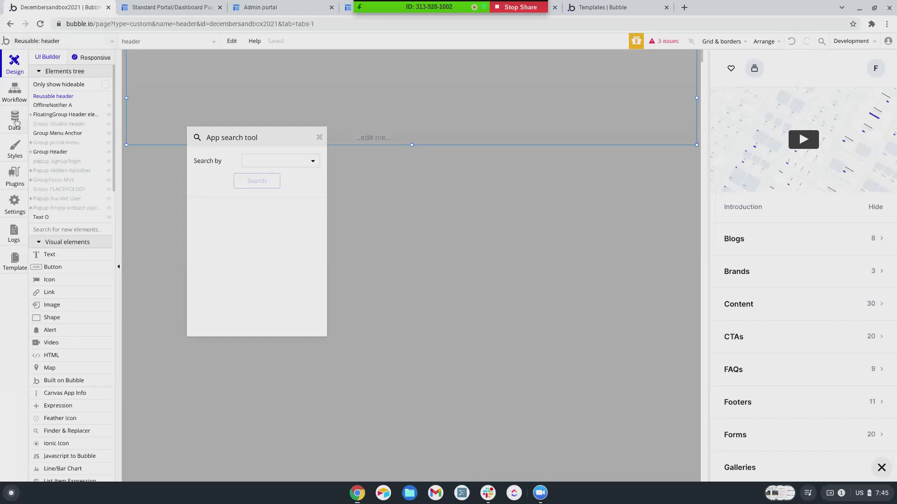
# - Open the installer for new plugins in the Bubble app and search it for "airdev"
pyautogui.click(14, 177)
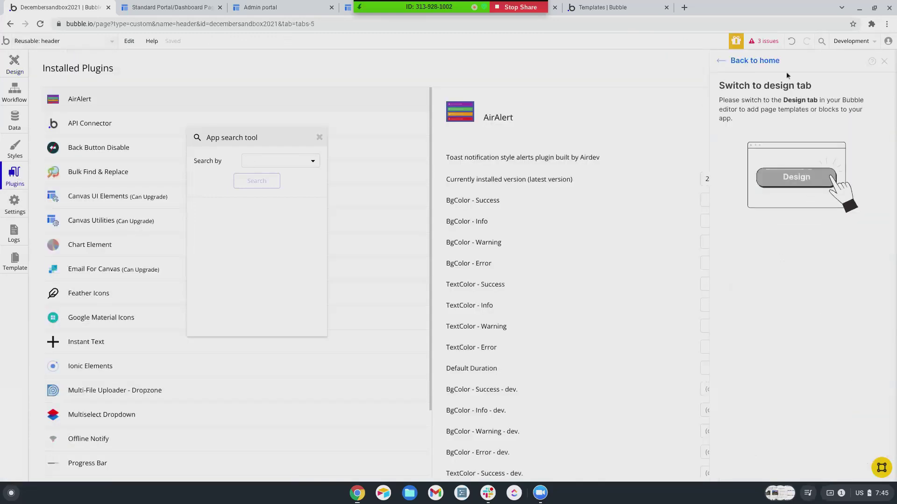
pyautogui.click(884, 61)
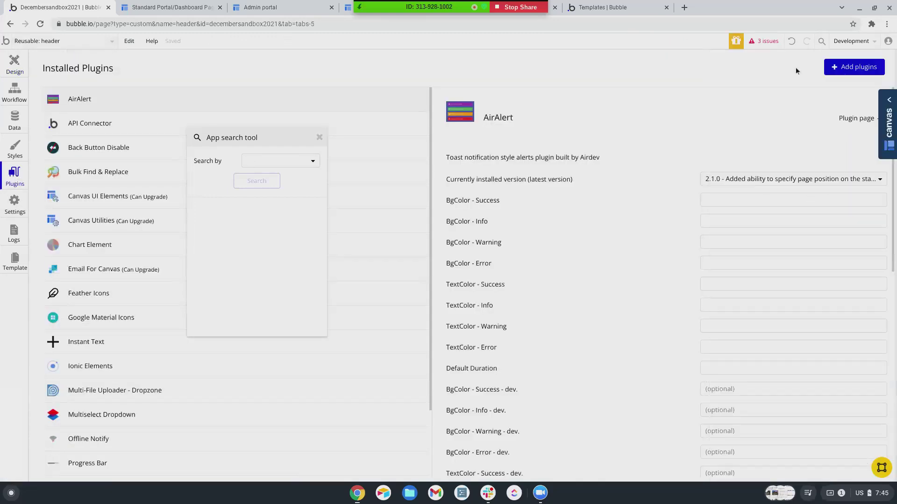
pyautogui.click(842, 69)
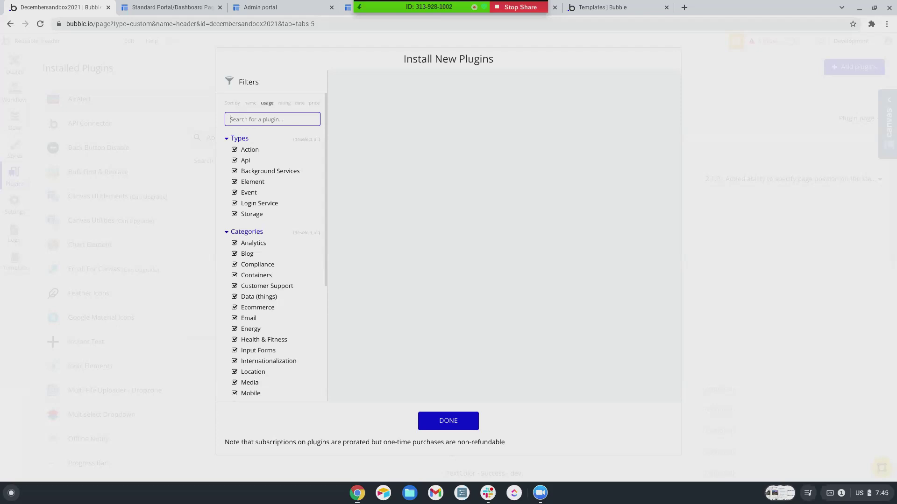
pyautogui.click(526, 123)
pyautogui.write('airdev')
# - Search for "airtable" to install the Airtable plugin by Bubble, and add an account entry to its settings
pyautogui.doubleClick(231, 119)
pyautogui.write('ai')
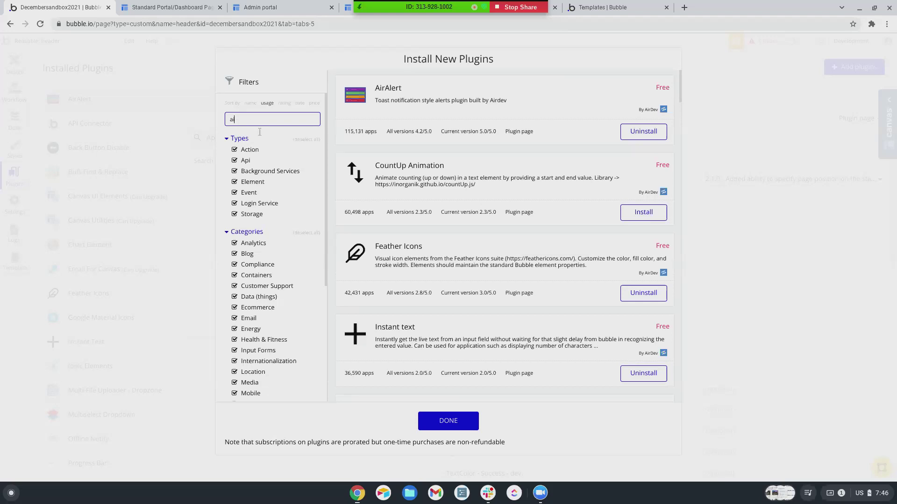
pyautogui.write('rtable')
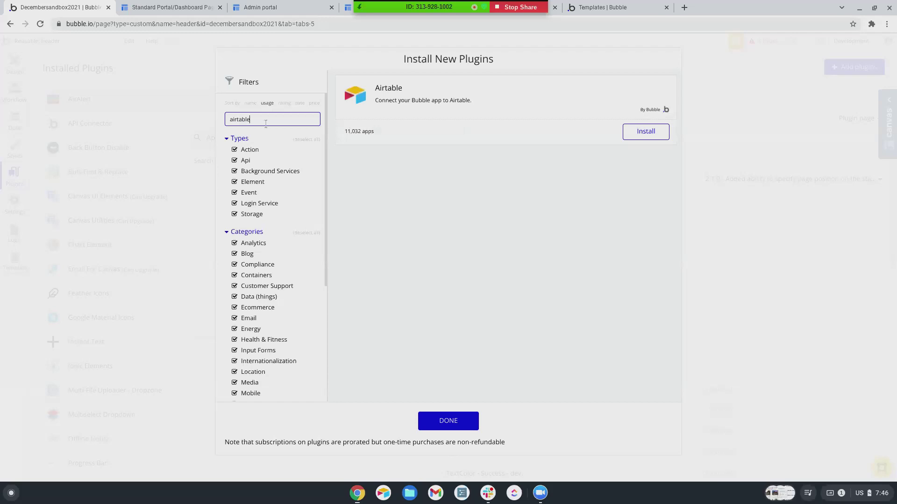
pyautogui.click(648, 134)
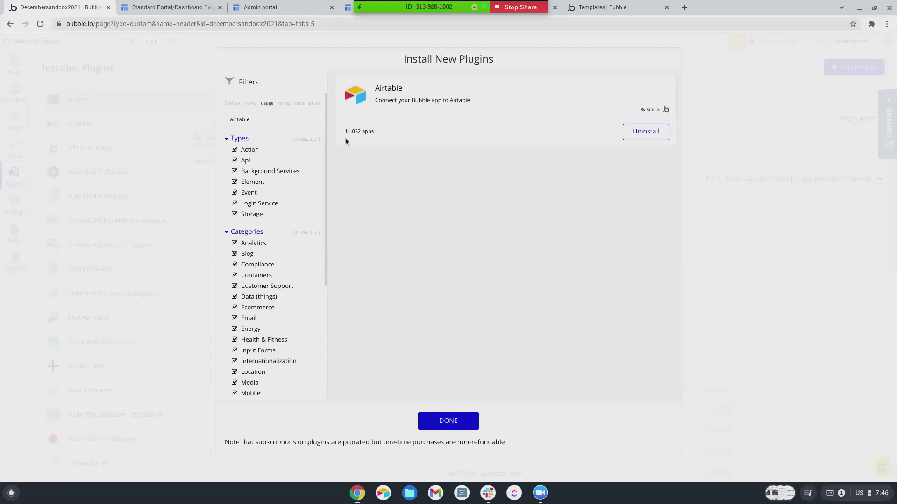
pyautogui.click(453, 425)
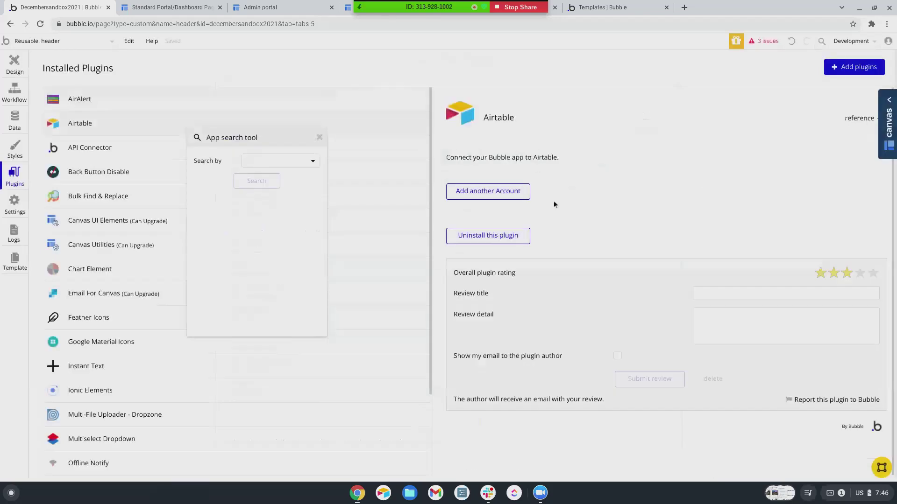
pyautogui.click(505, 193)
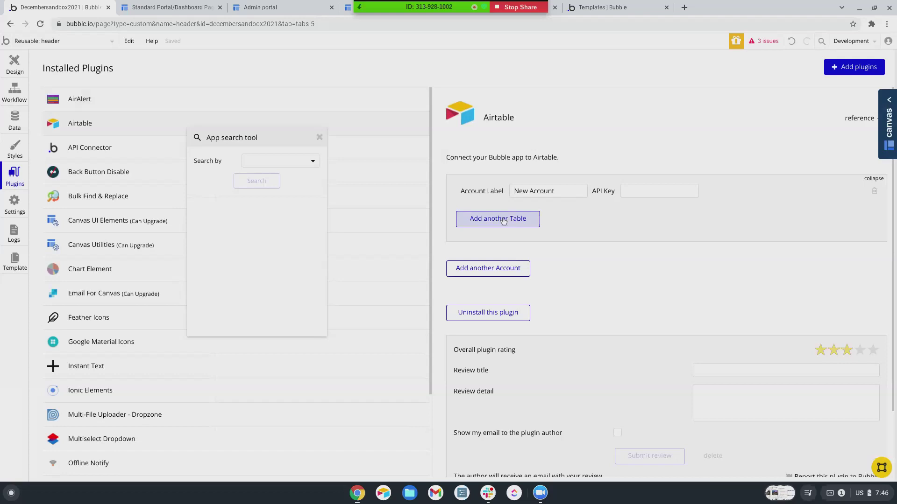
# - Open airtable.com in a new browser tab and log out of the current Airtable account
pyautogui.click(684, 8)
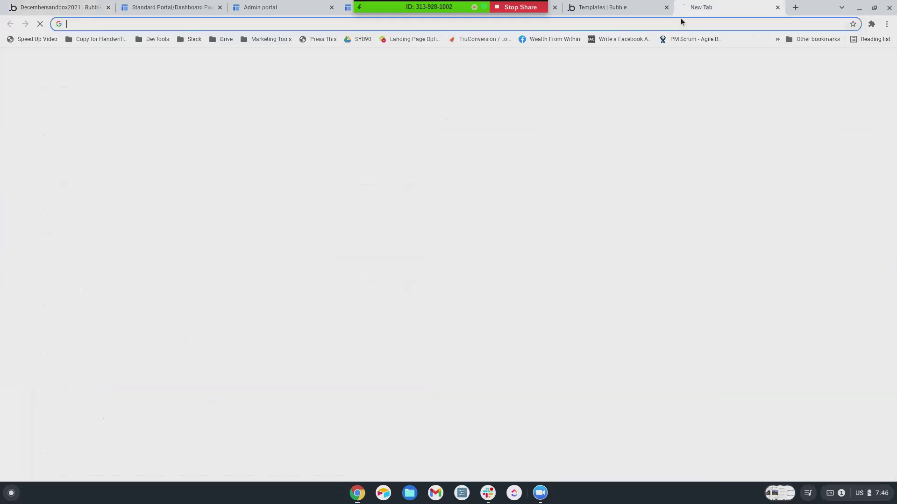
pyautogui.write('airtable.com')
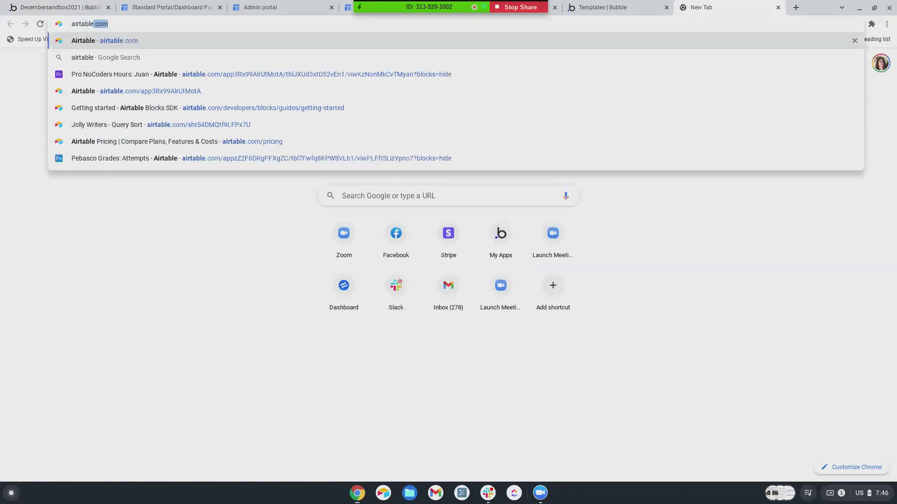
pyautogui.press('Return')
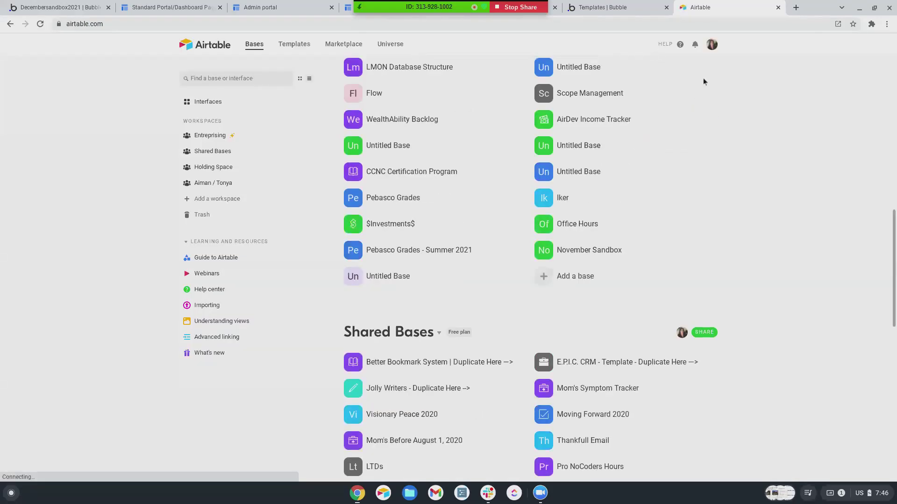
pyautogui.click(710, 45)
pyautogui.click(638, 178)
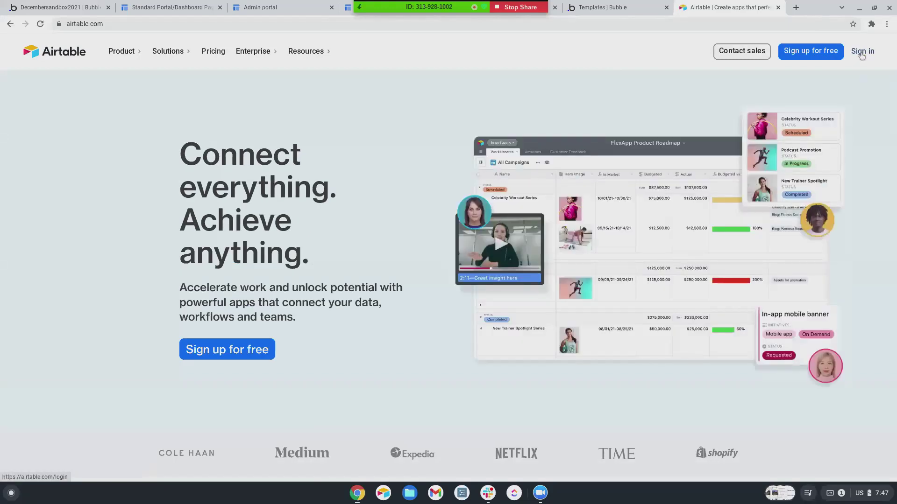
# - Sign up for a free Airtable account with a Google account and allow Airtable the requested access
pyautogui.click(806, 54)
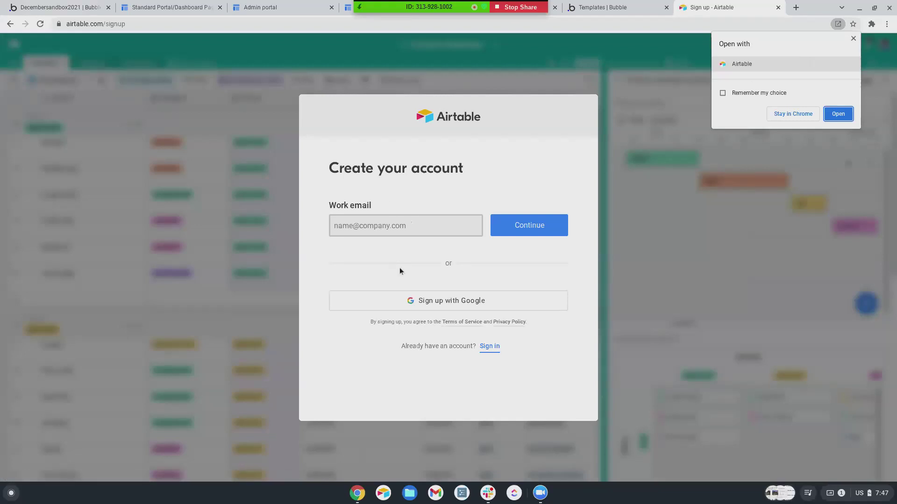
pyautogui.click(439, 304)
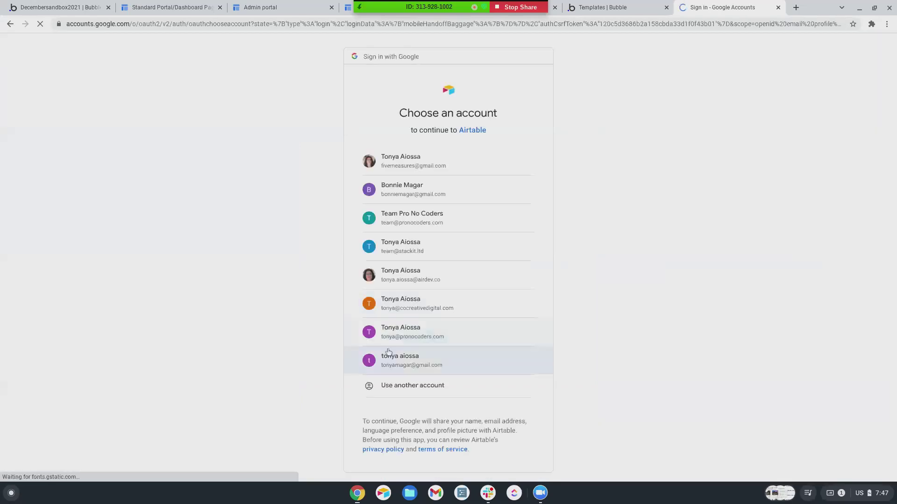
pyautogui.click(404, 305)
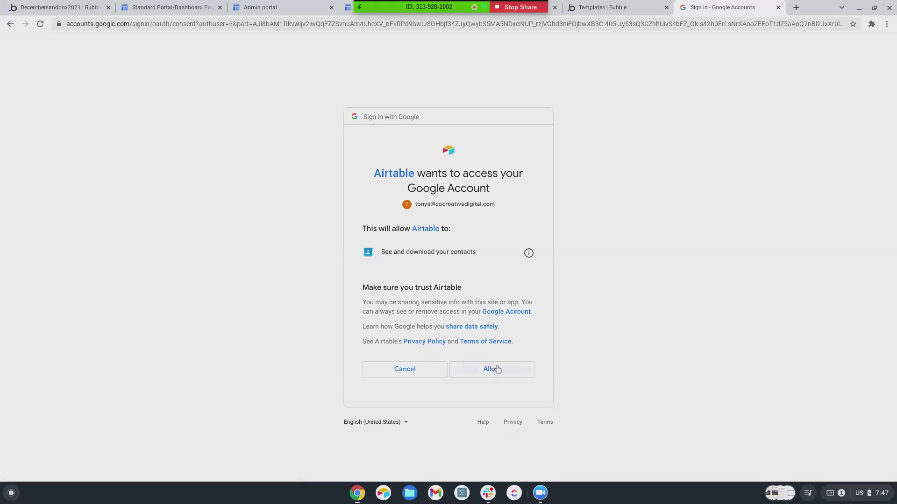
pyautogui.click(497, 369)
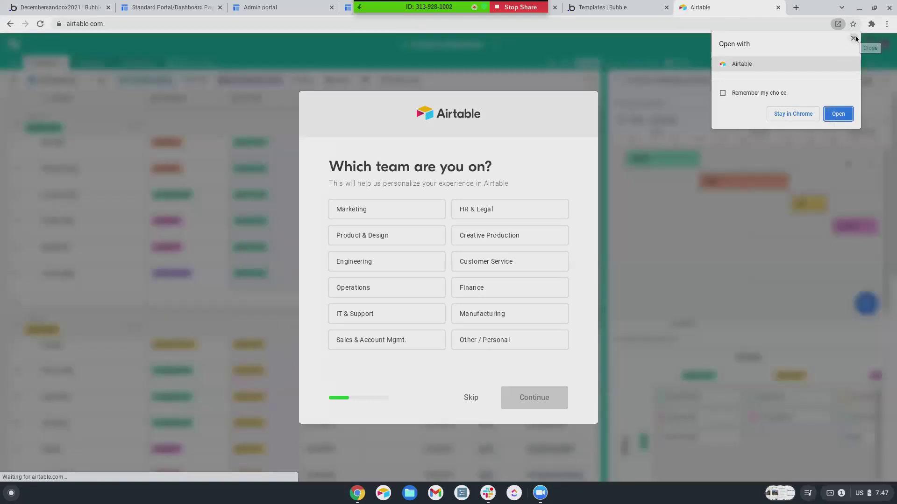
# - Complete the Airtable onboarding with Other / Personal as the team, skipping the coworker invites and data import, and start building
pyautogui.click(854, 38)
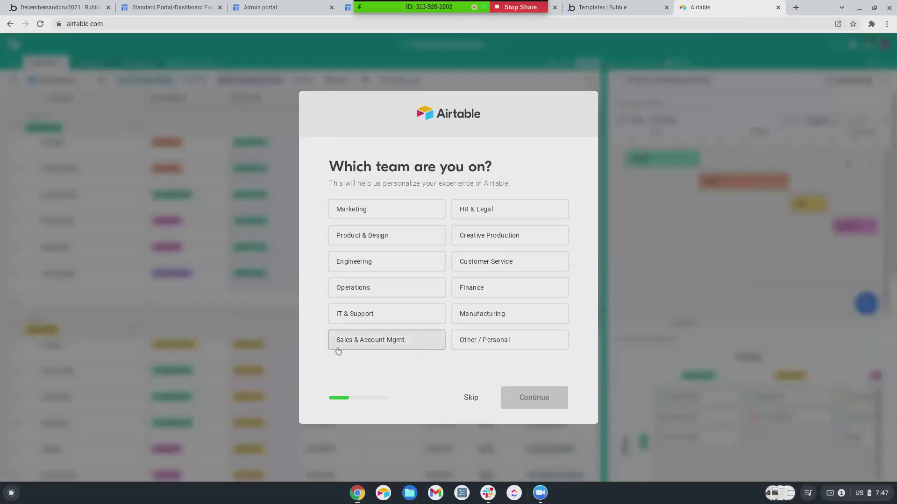
pyautogui.click(477, 345)
pyautogui.click(525, 405)
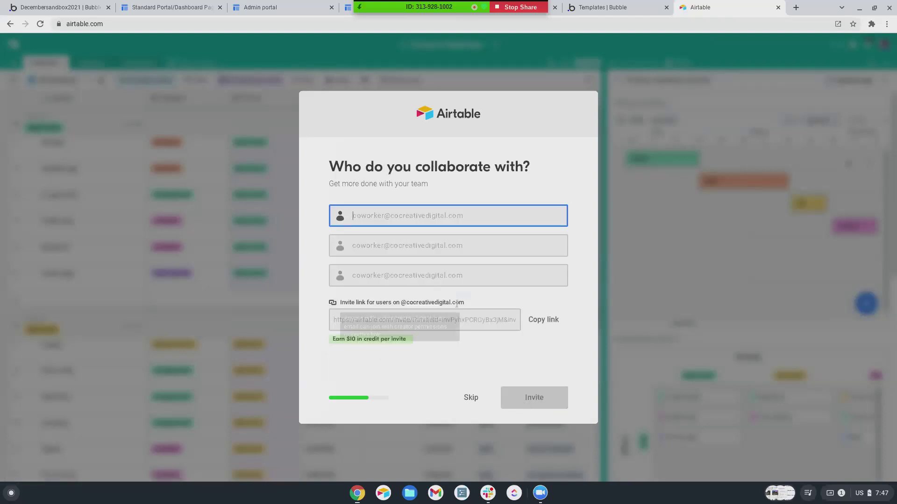
pyautogui.click(471, 398)
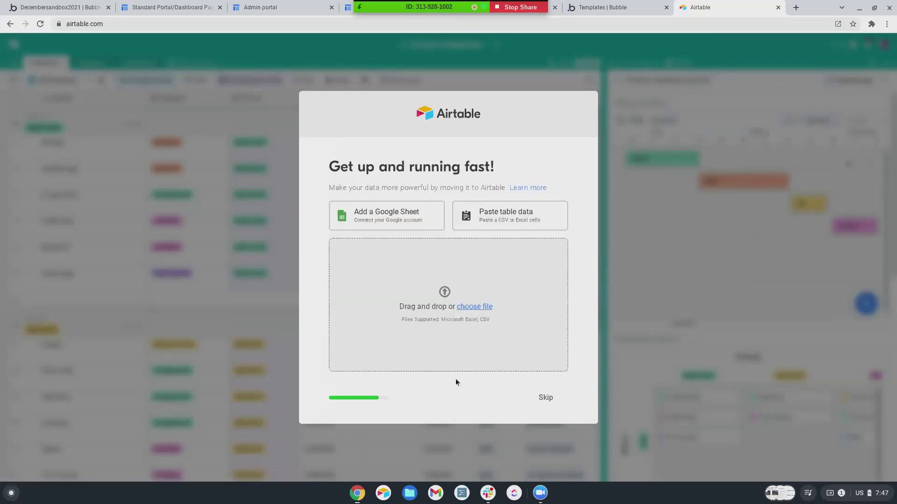
pyautogui.click(545, 399)
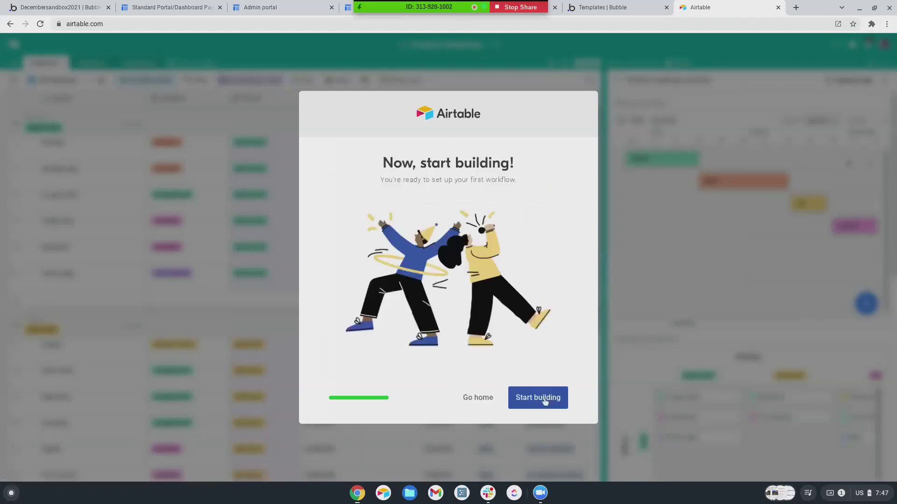
pyautogui.click(535, 401)
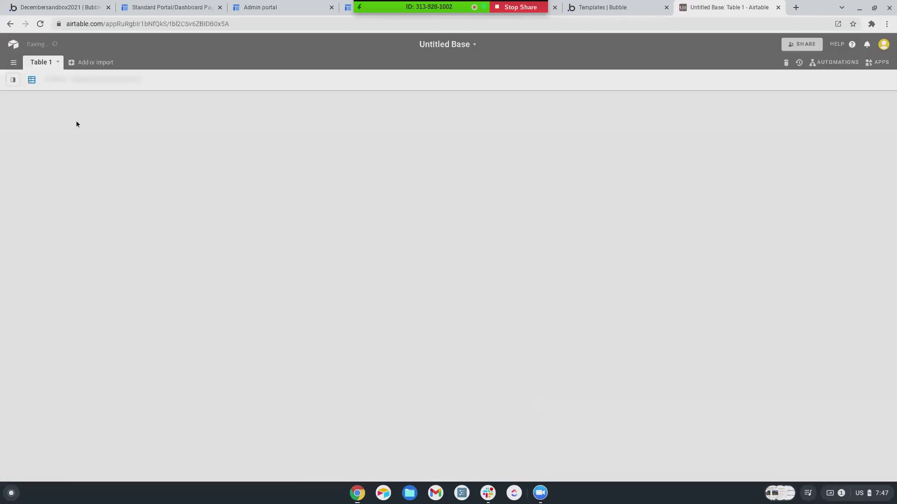
# - Generate a personal API key in the Airtable account overview and copy it
pyautogui.click(14, 48)
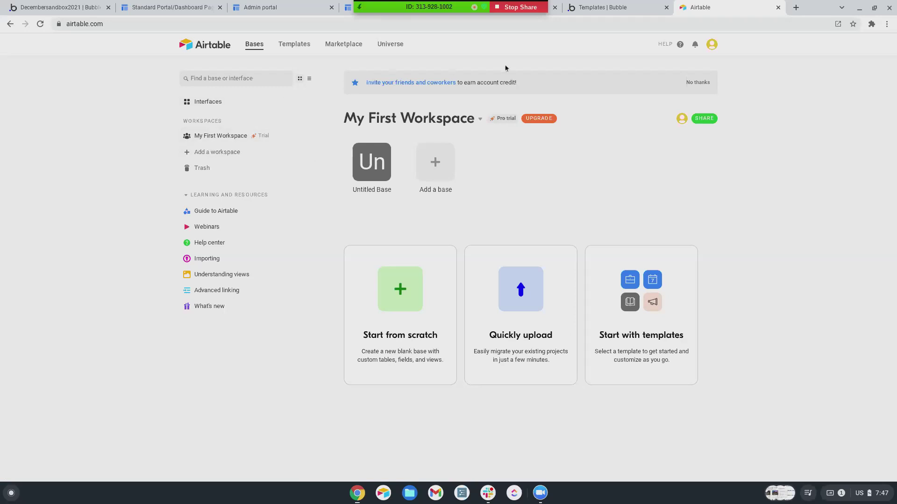
pyautogui.click(711, 44)
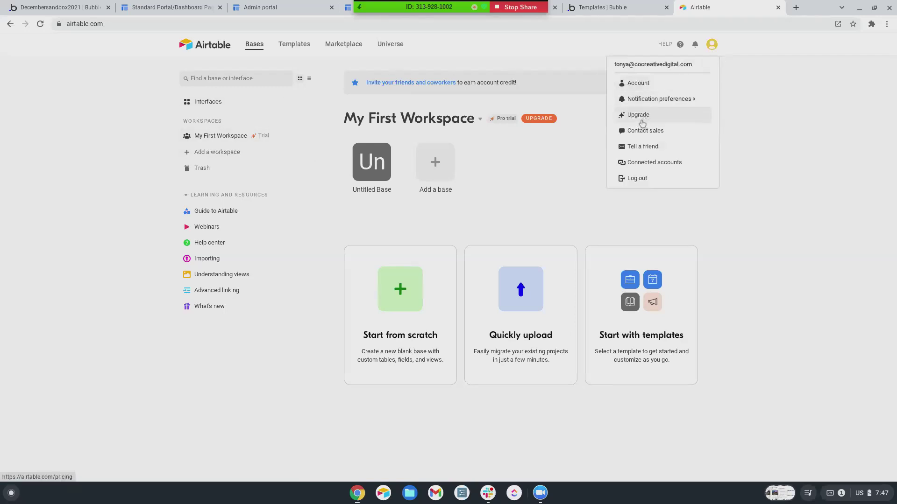
pyautogui.click(638, 83)
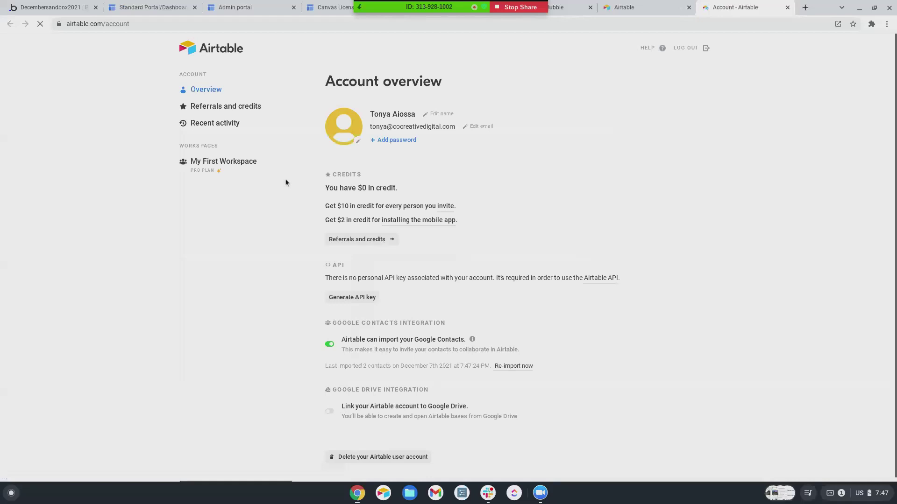
pyautogui.scroll(-1, 355, 301)
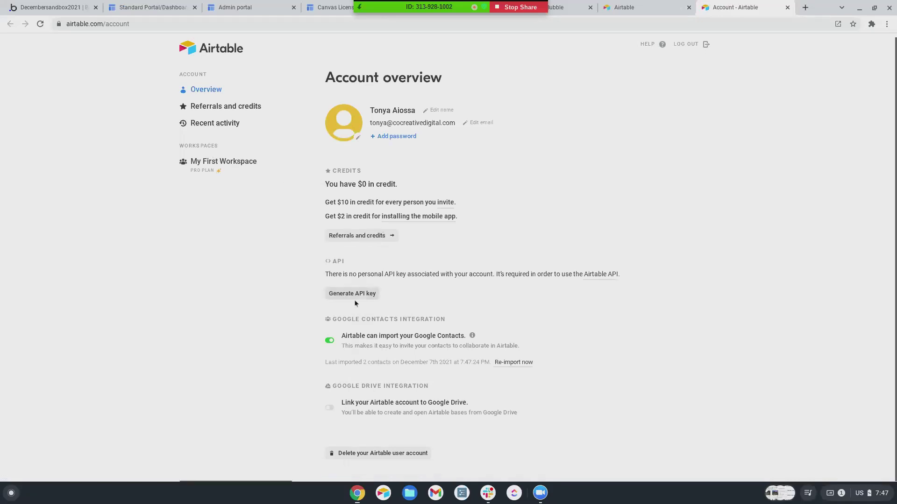
pyautogui.click(355, 296)
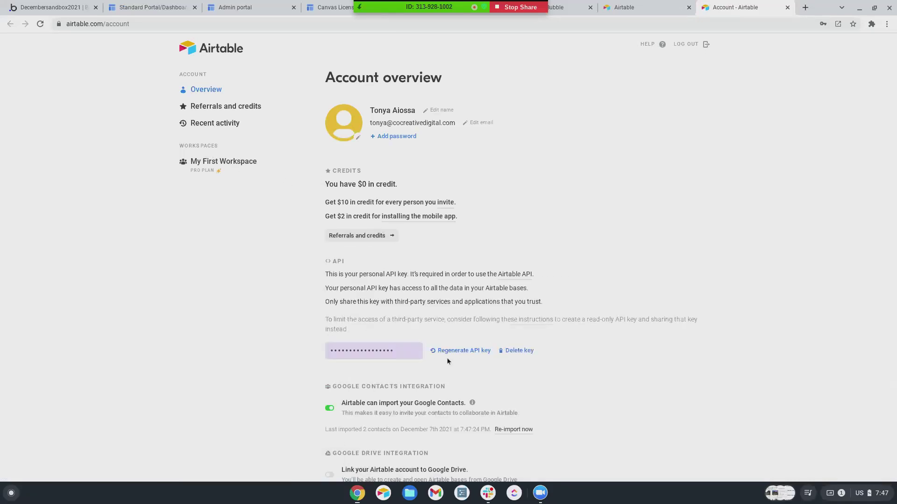
pyautogui.click(407, 351)
pyautogui.hotkey('ctrl', 'c')
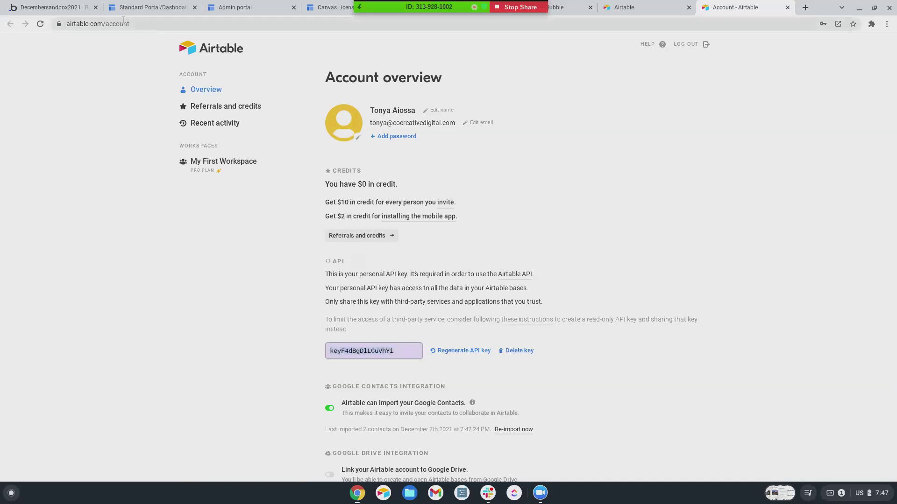
# - Switch to Bubble, paste the API key into the Airtable plugin's new account and label the account "Trial Account"
pyautogui.click(66, 12)
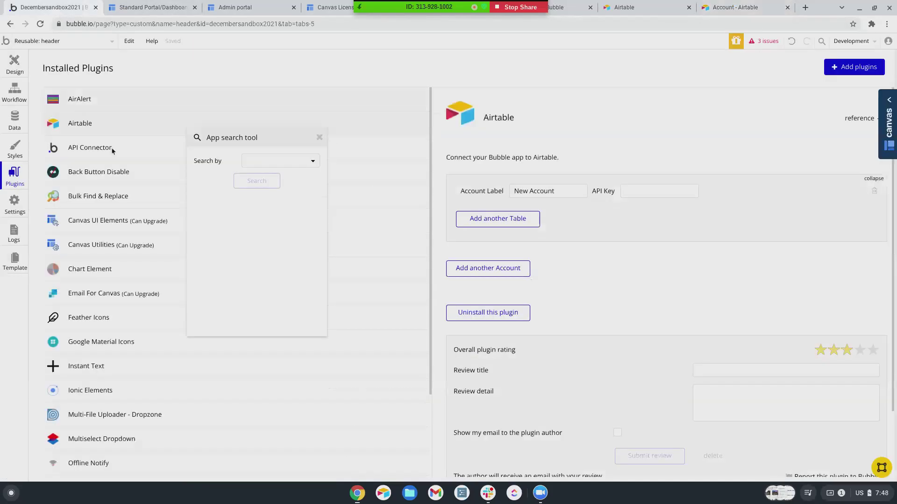
pyautogui.click(630, 191)
pyautogui.hotkey('ctrl', 'v')
pyautogui.click(523, 192)
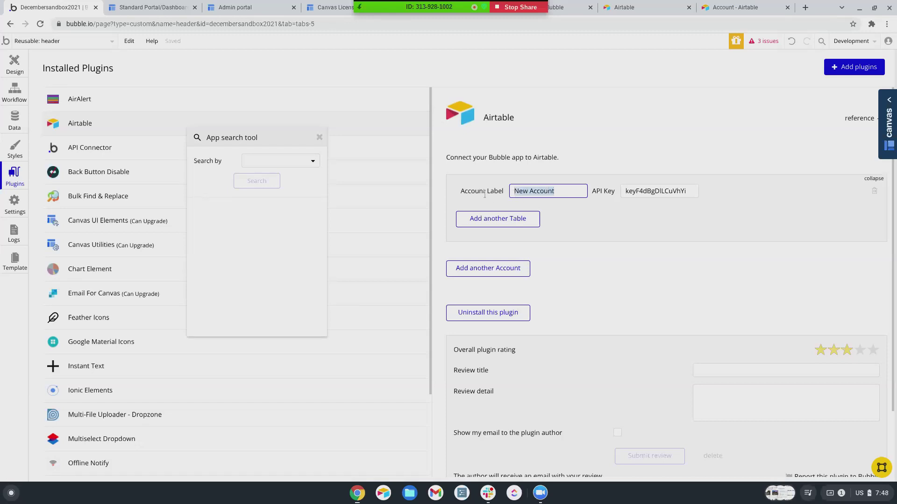
pyautogui.write('Trial Account')
pyautogui.click(492, 187)
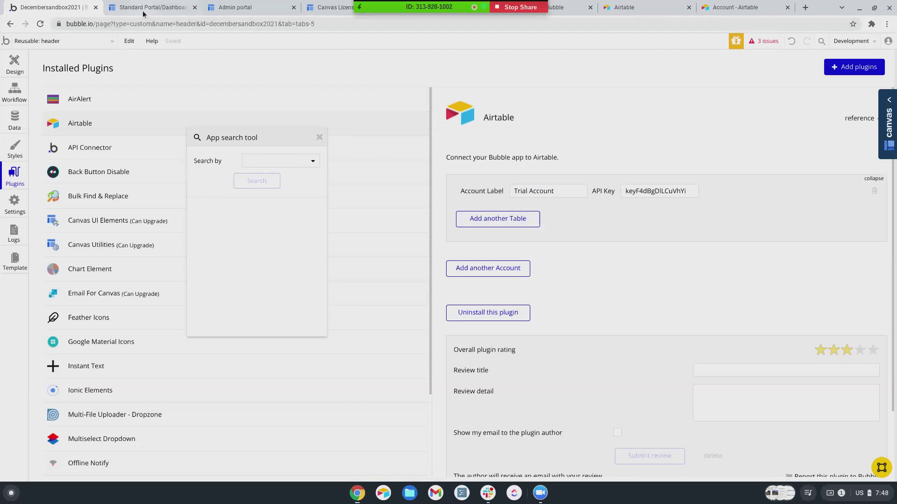
# - Switch to the Airtable home page and add a new base to My First Workspace
pyautogui.click(760, 8)
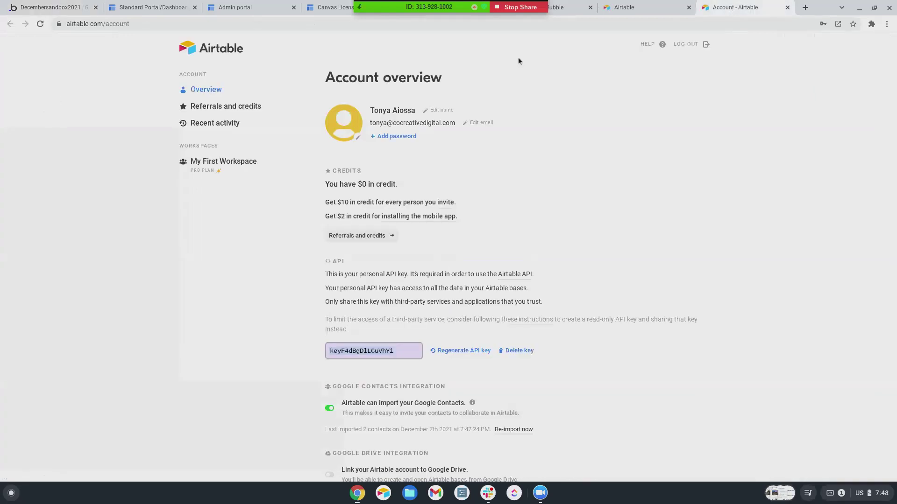
pyautogui.hotkey('ctrl', 'shift', 'Tab')
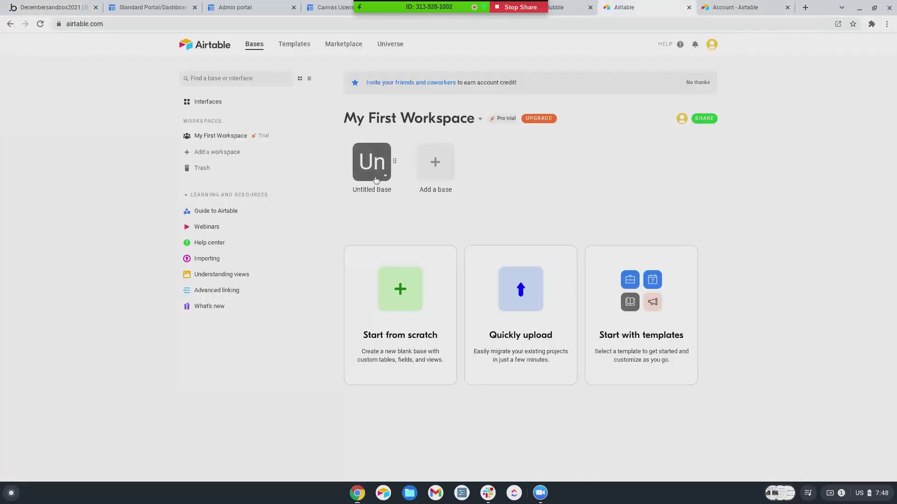
pyautogui.click(430, 165)
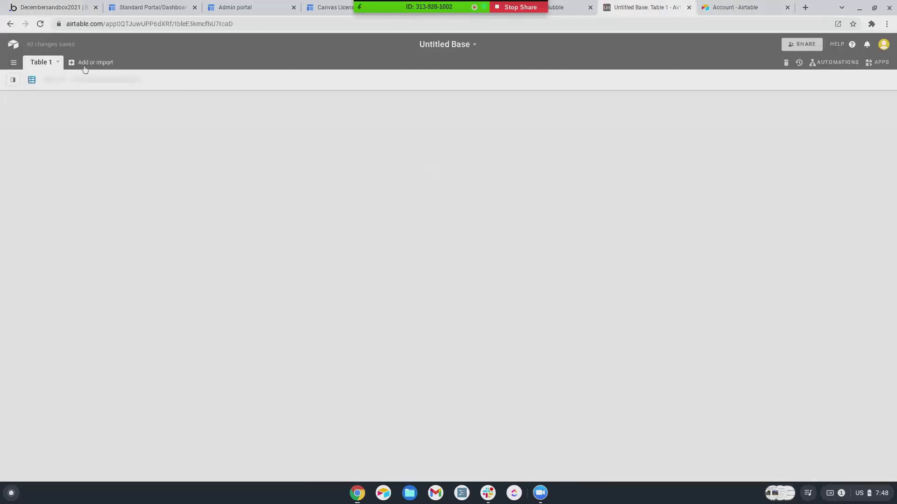
# - Rename the new base as "Airtable Bubble" and its table as "First Table"
pyautogui.click(437, 45)
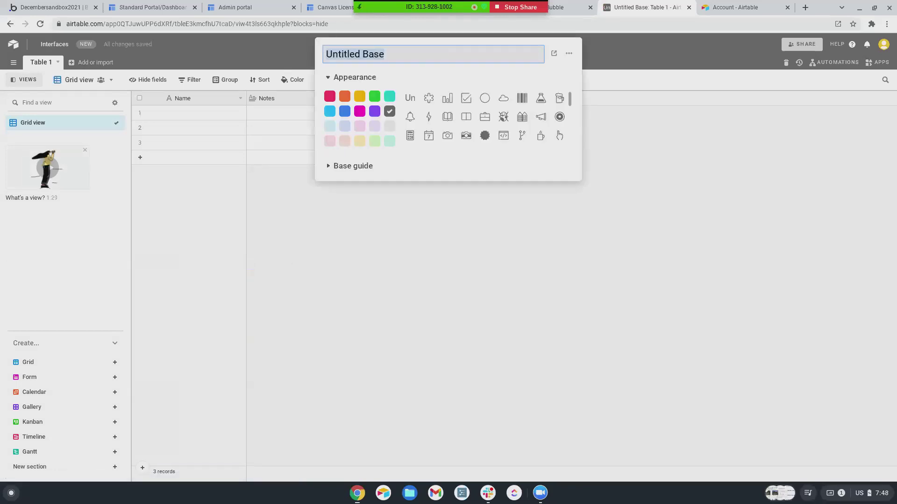
pyautogui.write('Airta')
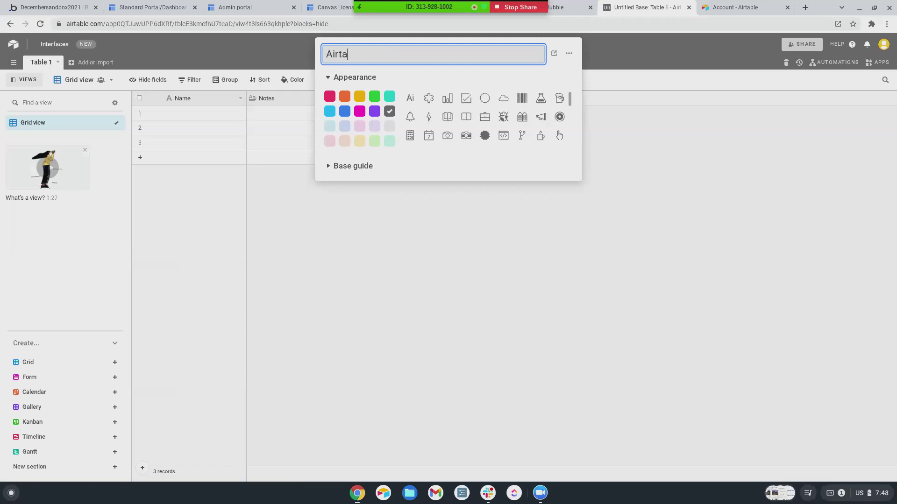
pyautogui.write('ble Bubble')
pyautogui.press('Return')
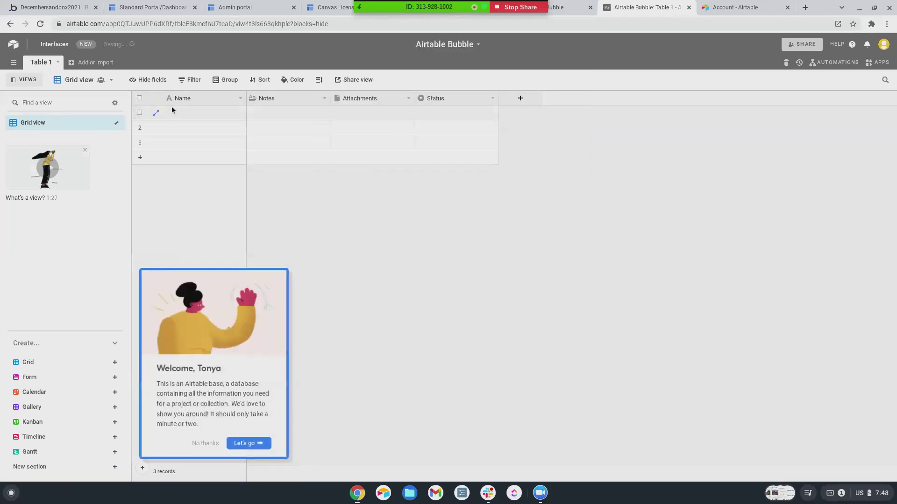
pyautogui.doubleClick(45, 64)
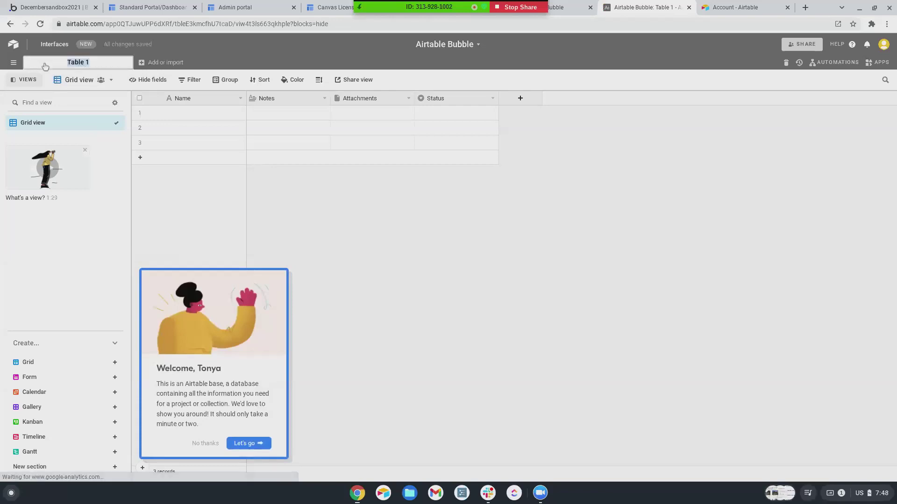
pyautogui.write('First Table')
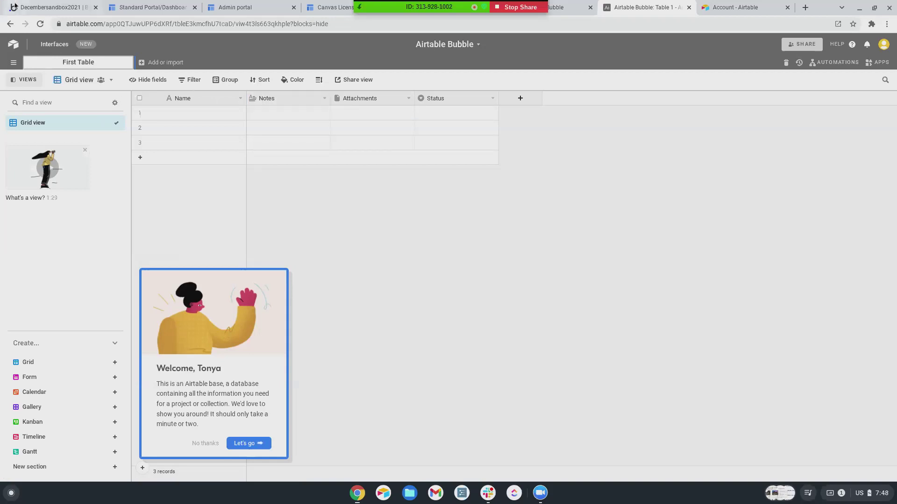
# - Switch to Bubble, add a table entry to the Airtable plugin's Trial Account and check which bases it offers
pyautogui.click(42, 11)
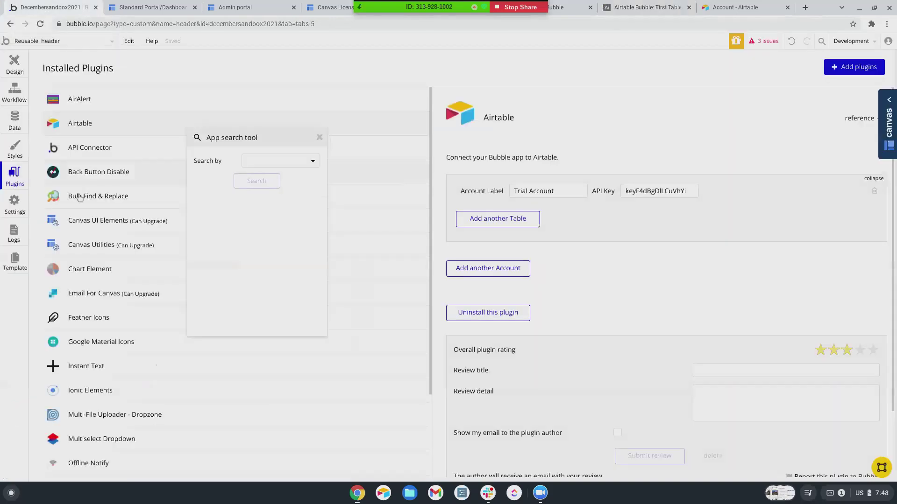
pyautogui.click(525, 226)
pyautogui.click(526, 228)
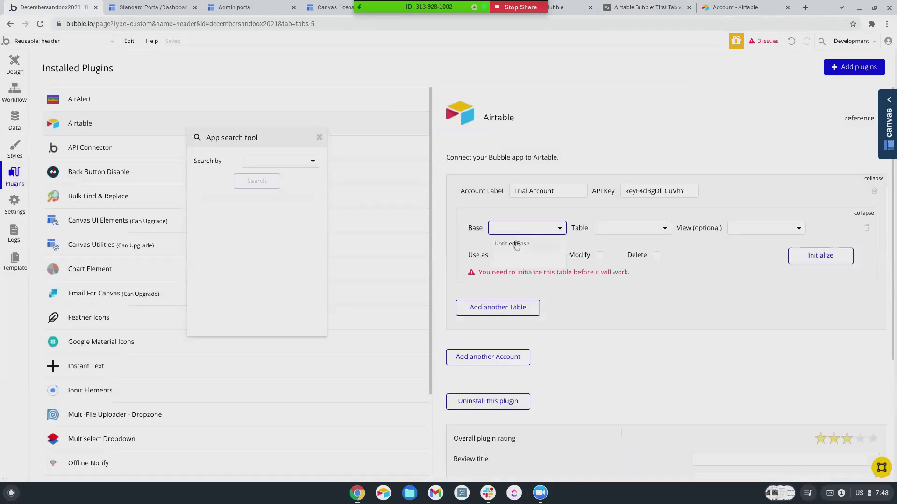
pyautogui.click(512, 213)
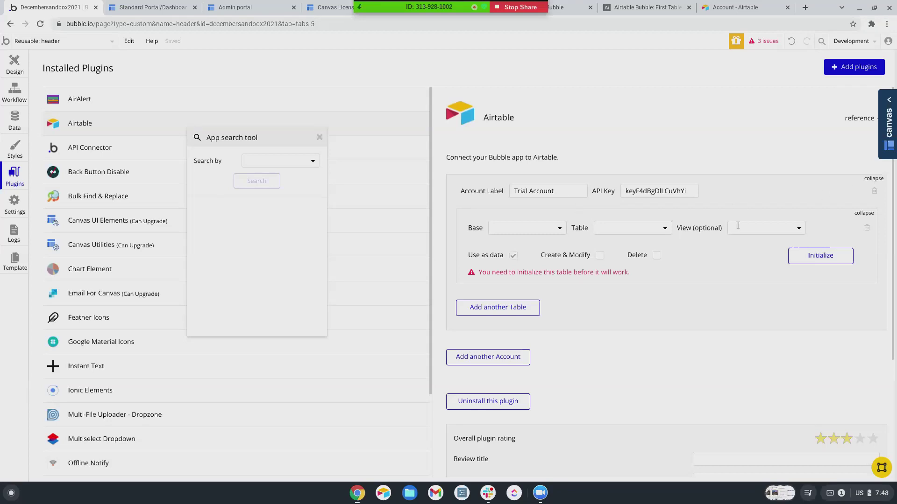
# - Delete the Airtable plugin's Trial Account and replace it with a new account labelled "Trial", pasting in the API key
pyautogui.click(874, 195)
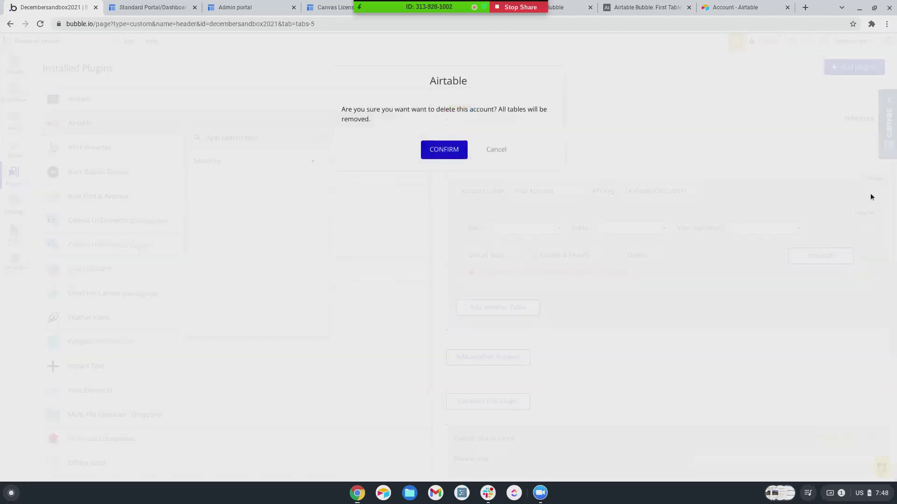
pyautogui.click(458, 155)
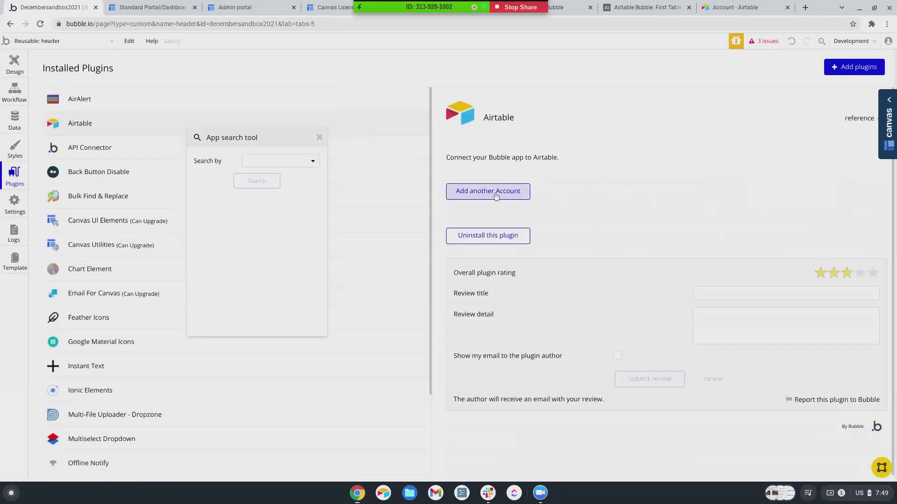
pyautogui.click(495, 194)
pyautogui.click(647, 194)
pyautogui.hotkey('ctrl', 'v')
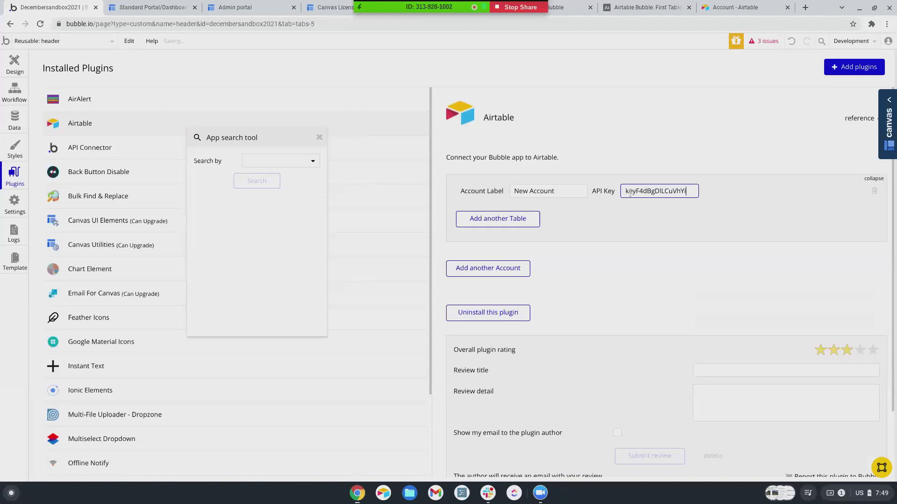
pyautogui.moveTo(558, 192); pyautogui.dragTo(484, 192)
pyautogui.write('Trial')
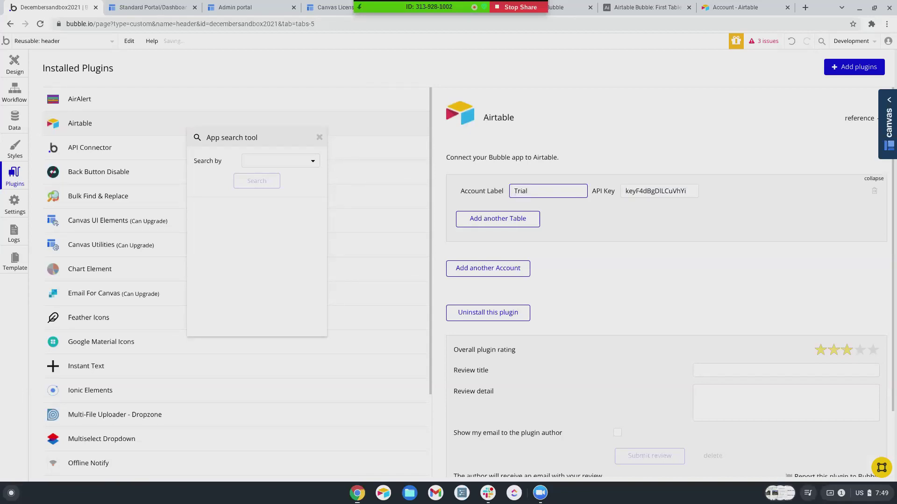
# - Add a table entry to the re-created Trial account and check its list of bases
pyautogui.click(486, 222)
pyautogui.click(523, 232)
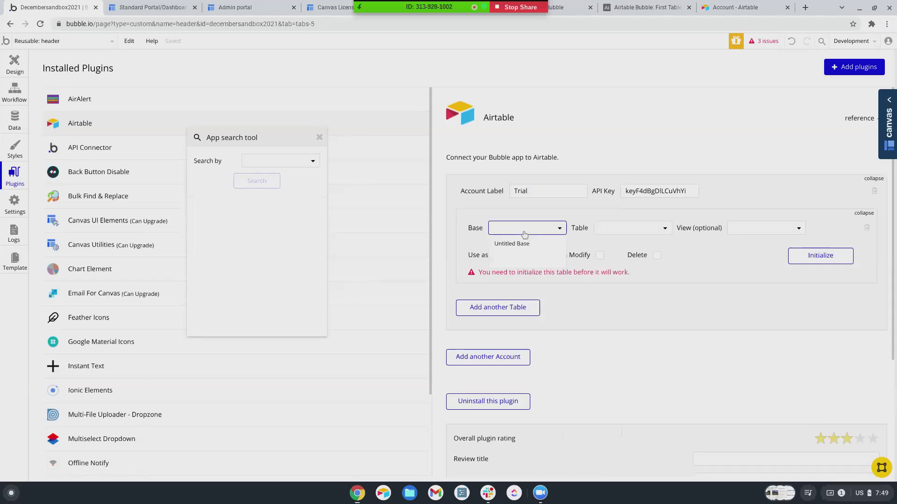
pyautogui.click(525, 214)
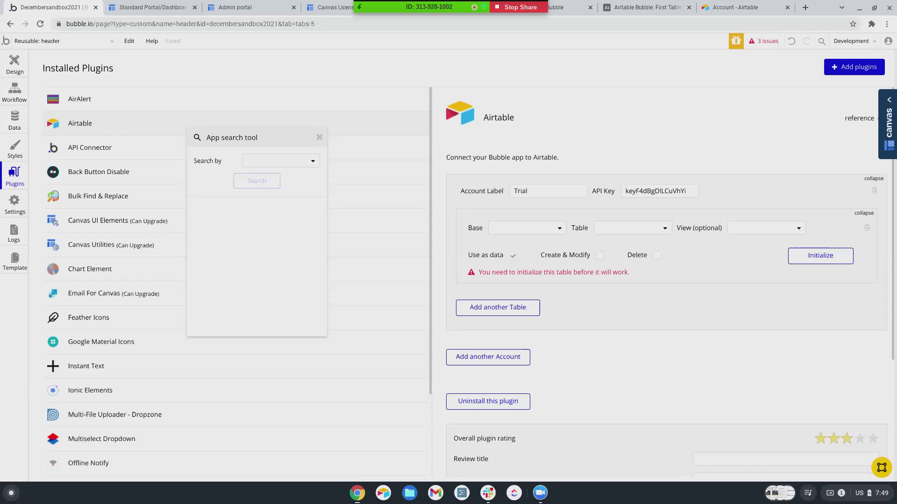
# - Delete the Trial account from the Airtable plugin, close the app search tool and reload the Bubble editor
pyautogui.click(874, 191)
pyautogui.click(447, 155)
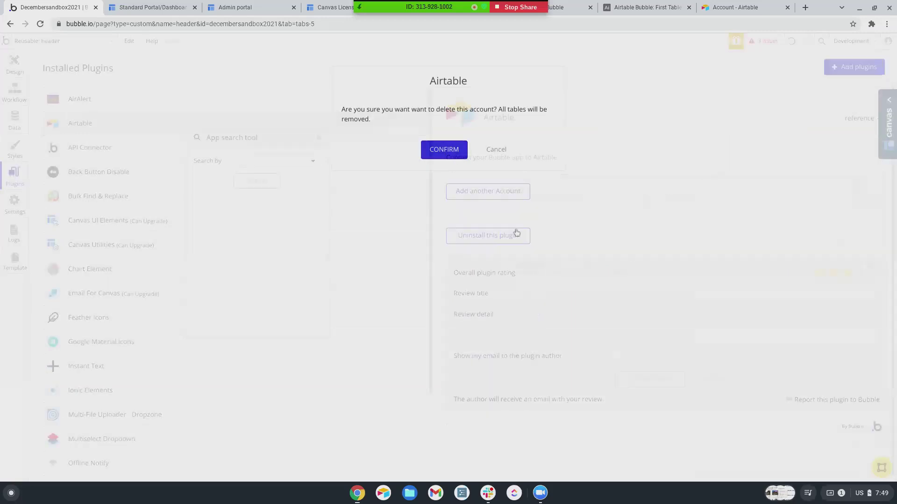
pyautogui.click(319, 138)
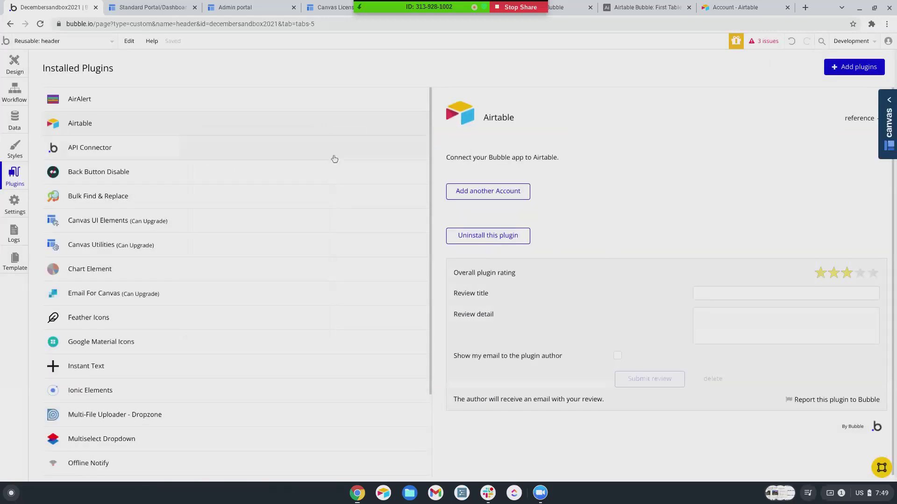
pyautogui.hotkey('ctrl', 'r')
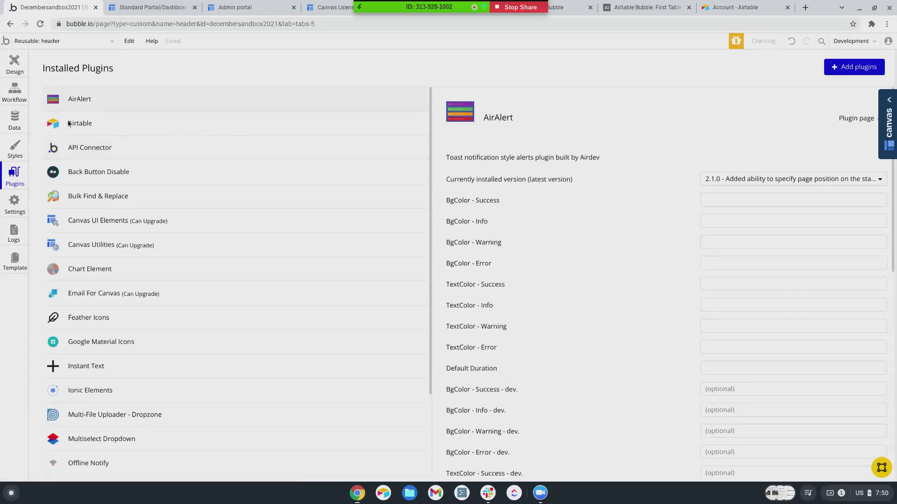
# - Reopen the Airtable plugin's settings and add another account, pasting in the API key
pyautogui.click(84, 125)
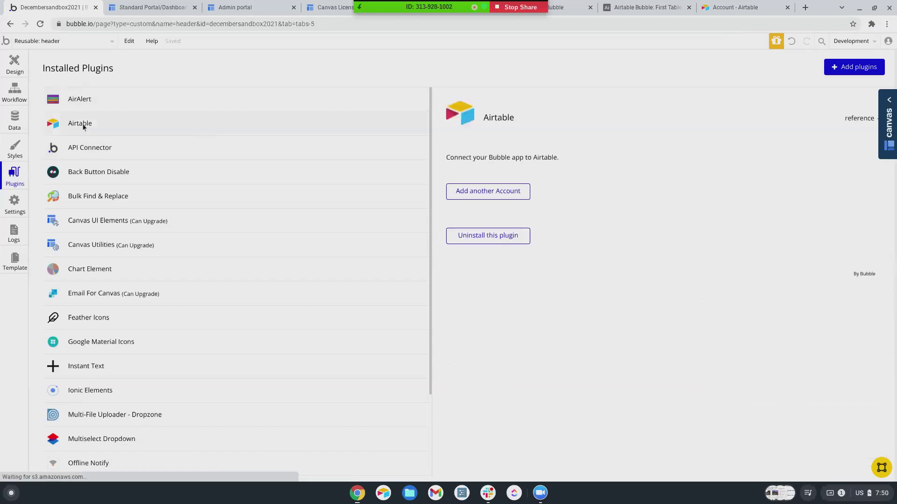
pyautogui.click(488, 191)
pyautogui.click(642, 191)
pyautogui.hotkey('ctrl', 'v')
pyautogui.click(591, 191)
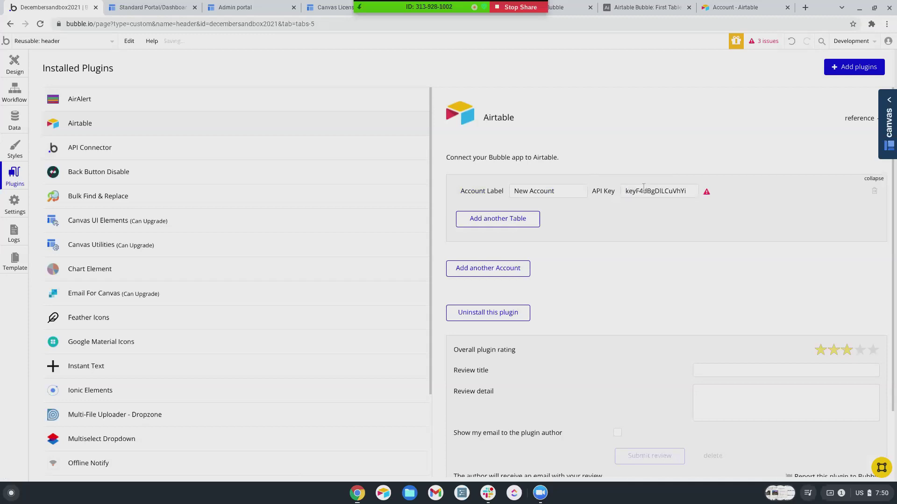
# - Add a table entry using the Airtable Bubble base and its First Table, with Create & Modify allowed
pyautogui.click(504, 220)
pyautogui.click(513, 226)
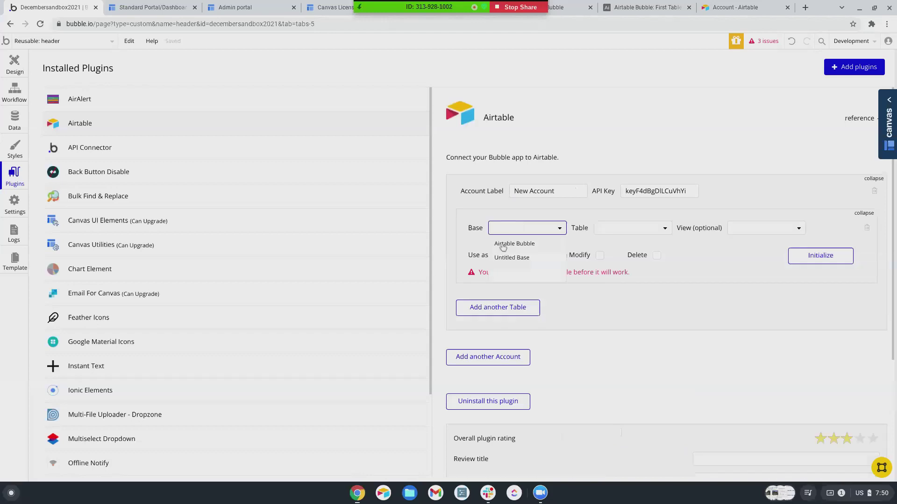
pyautogui.click(504, 243)
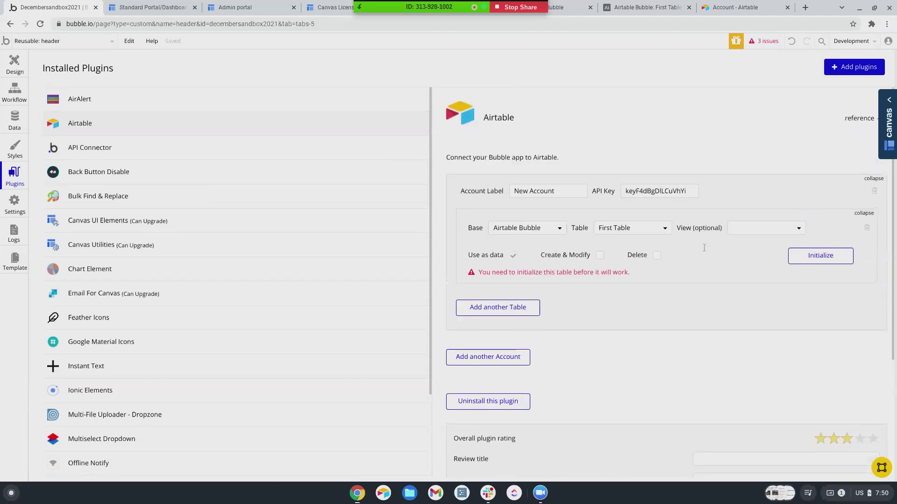
pyautogui.click(600, 256)
# - Initialize First Table, review the data type options for its fields and save the table schema
pyautogui.click(818, 263)
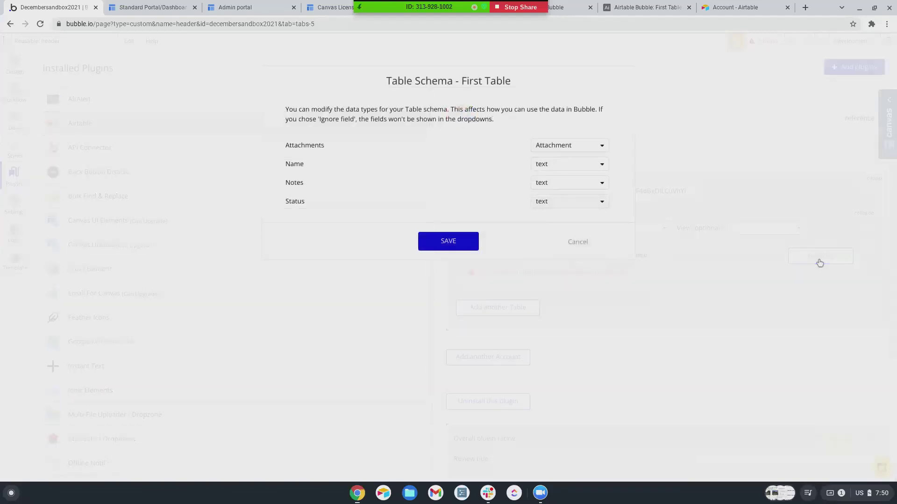
pyautogui.click(576, 243)
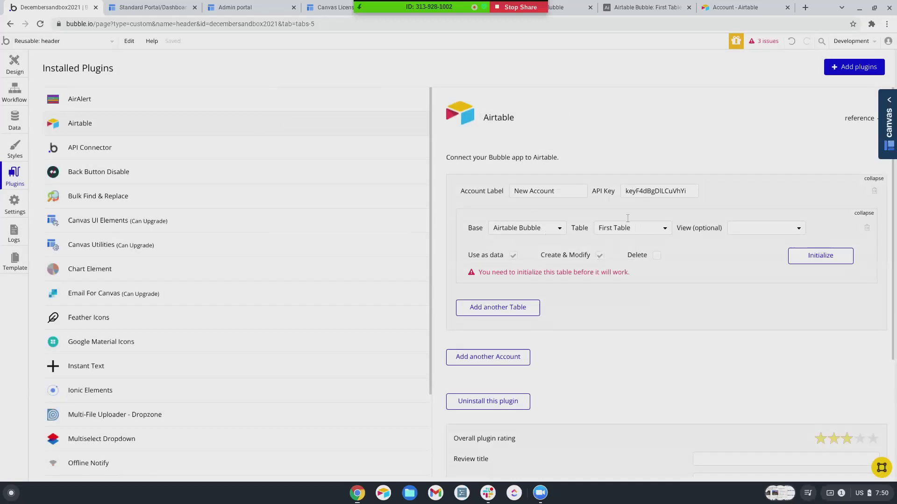
pyautogui.click(838, 261)
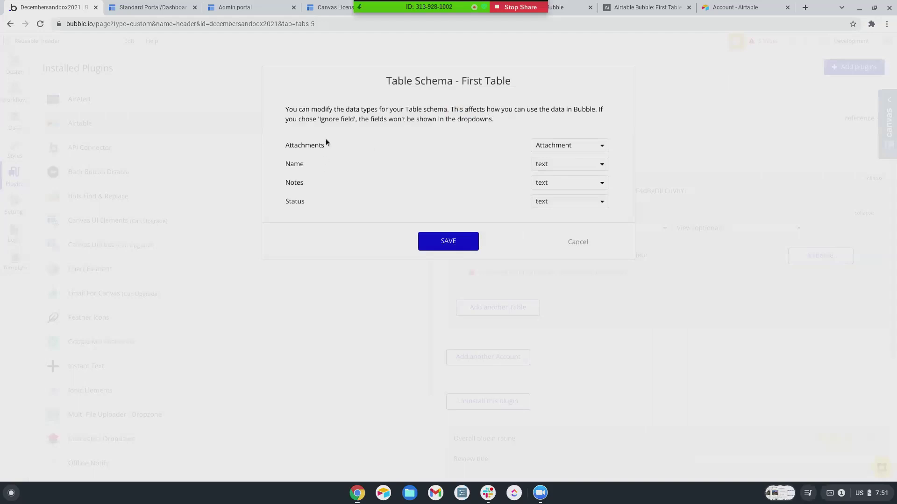
pyautogui.click(578, 152)
pyautogui.click(578, 150)
pyautogui.click(545, 203)
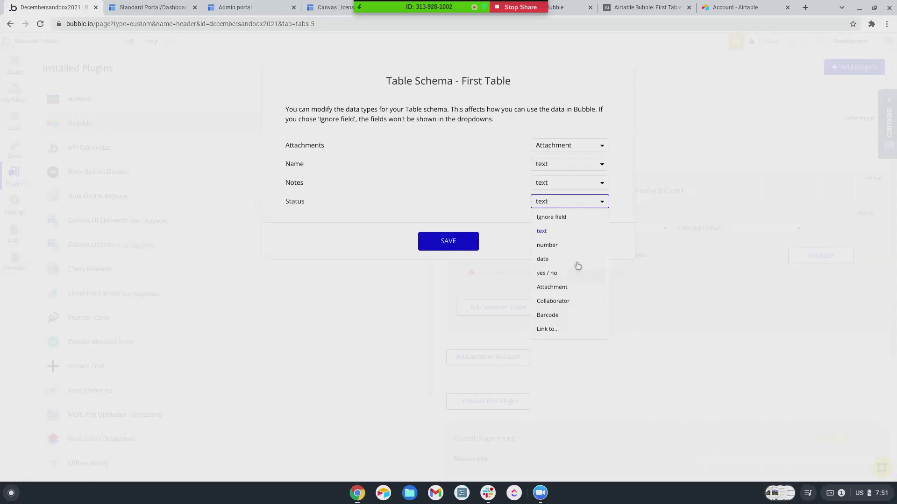
pyautogui.click(488, 186)
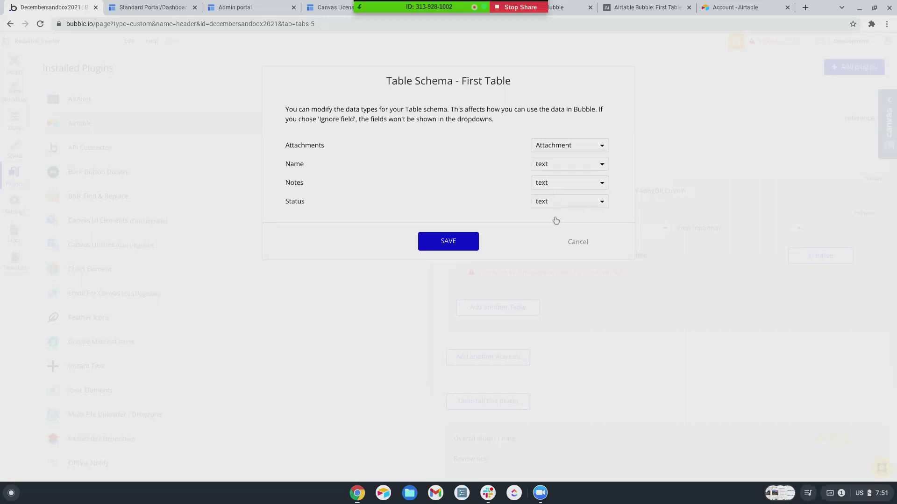
pyautogui.click(454, 247)
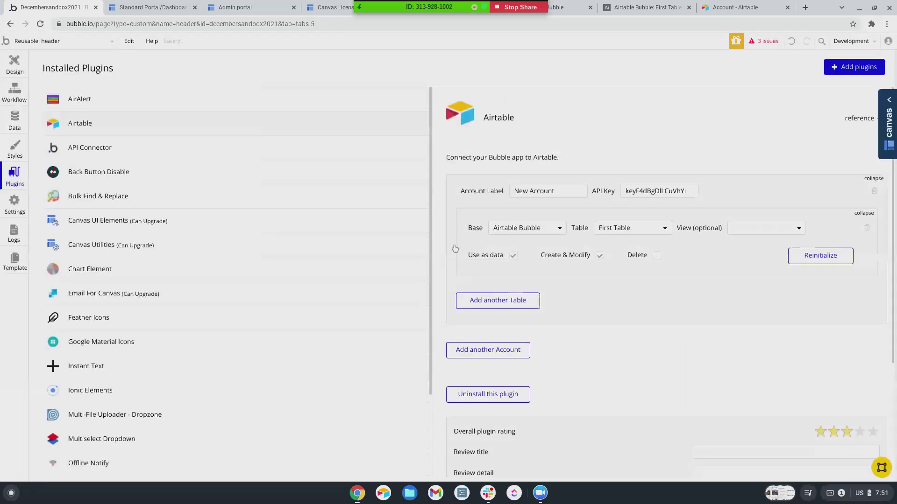
# - Create a new blank page named "create_at_stuff"
pyautogui.scroll(-2, 634, 249)
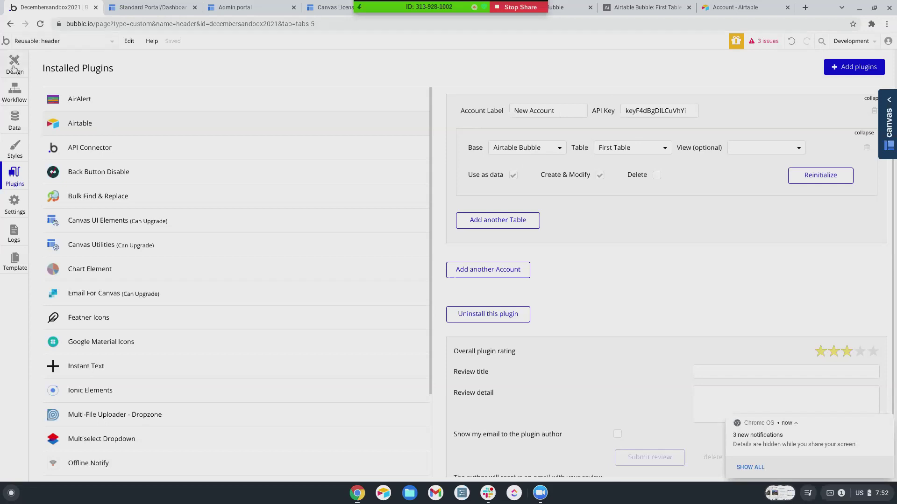
pyautogui.click(29, 41)
pyautogui.click(28, 182)
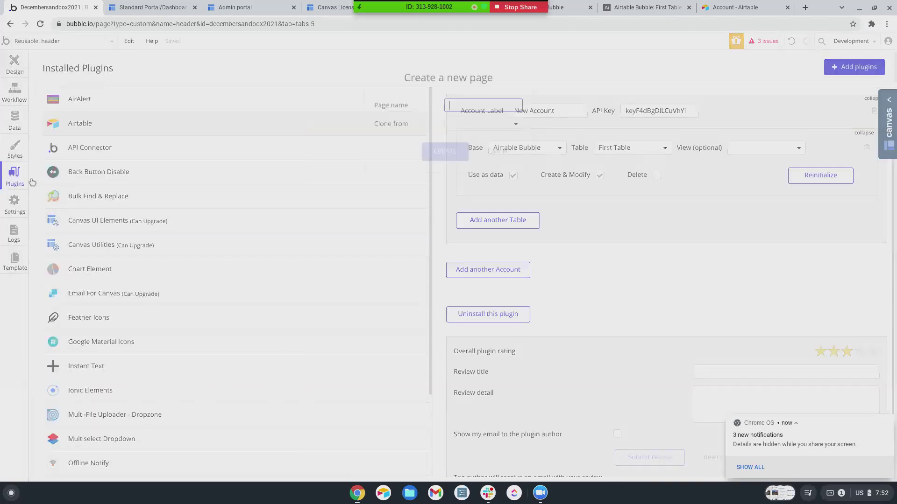
pyautogui.write('create_at_')
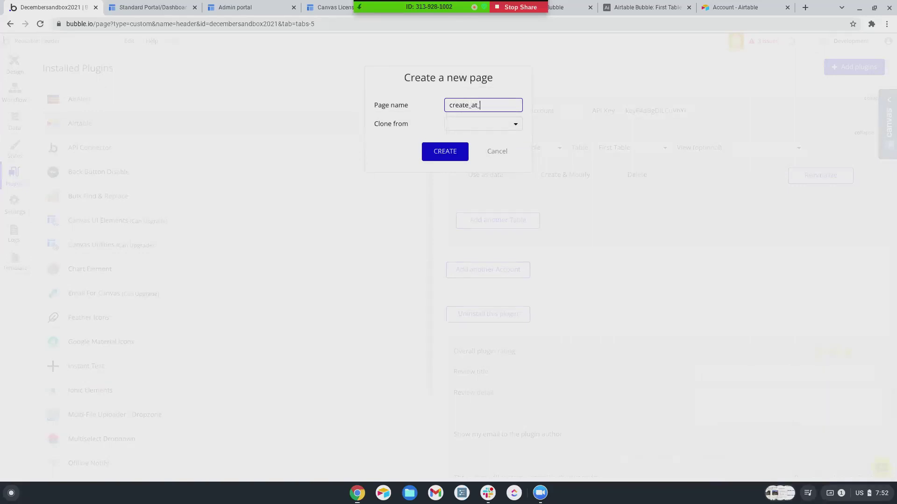
pyautogui.write('stuff')
pyautogui.click(452, 158)
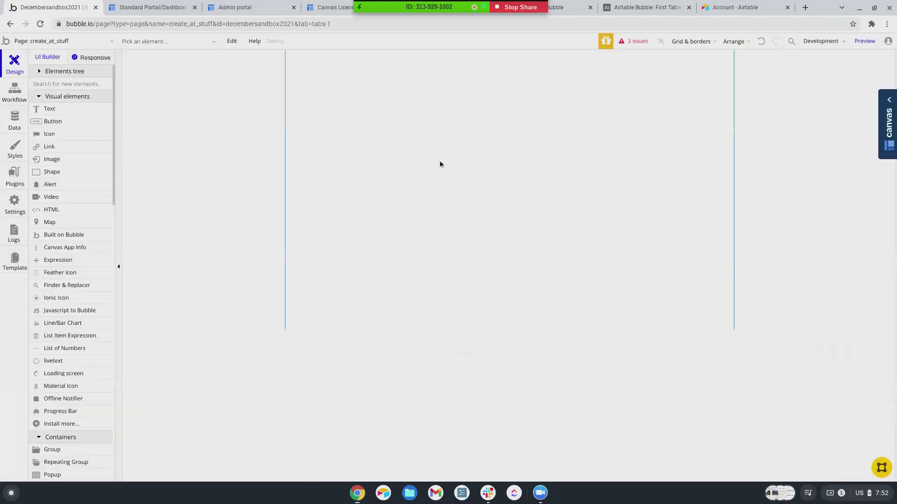
# - Draw a text input about 173 by 41 px near the page's upper edge with the placeholder "Name"
pyautogui.scroll(-5, 64, 165)
pyautogui.scroll(-3, 64, 166)
pyautogui.click(62, 198)
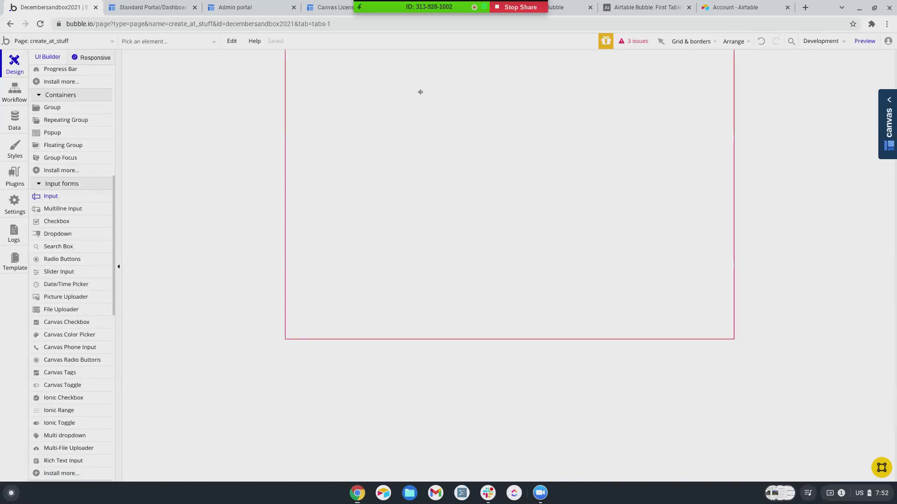
pyautogui.moveTo(357, 67); pyautogui.dragTo(437, 87)
pyautogui.write('Name')
pyautogui.click(398, 73)
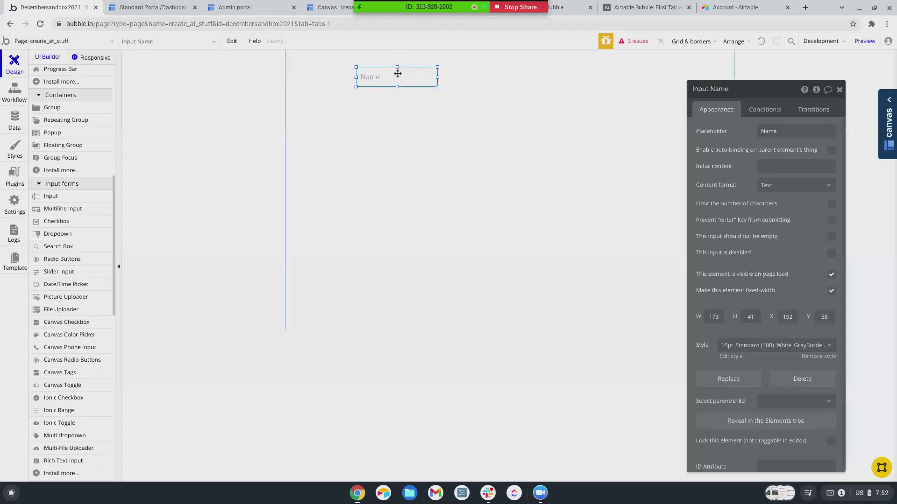
# - Duplicate the Name input directly below the original and change the copy's placeholder to "Status"
pyautogui.hotkey('ctrl', 'c')
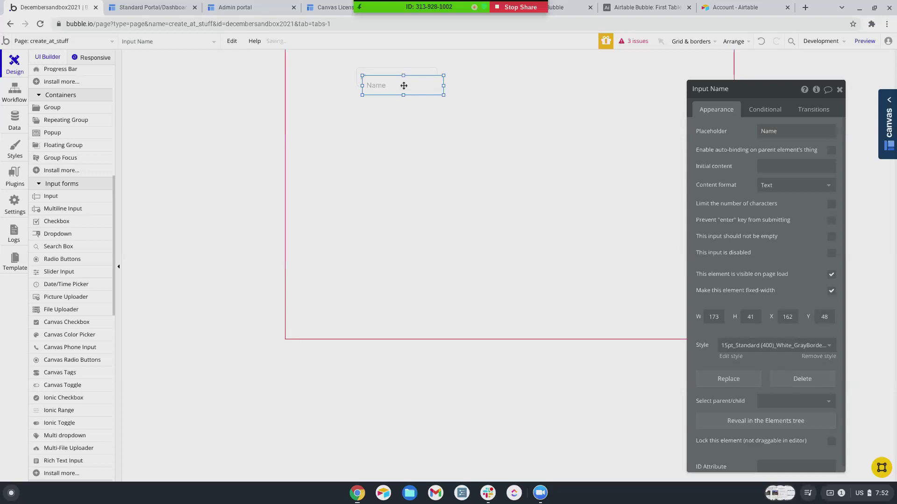
pyautogui.hotkey('ctrl', 'v')
pyautogui.doubleClick(399, 101)
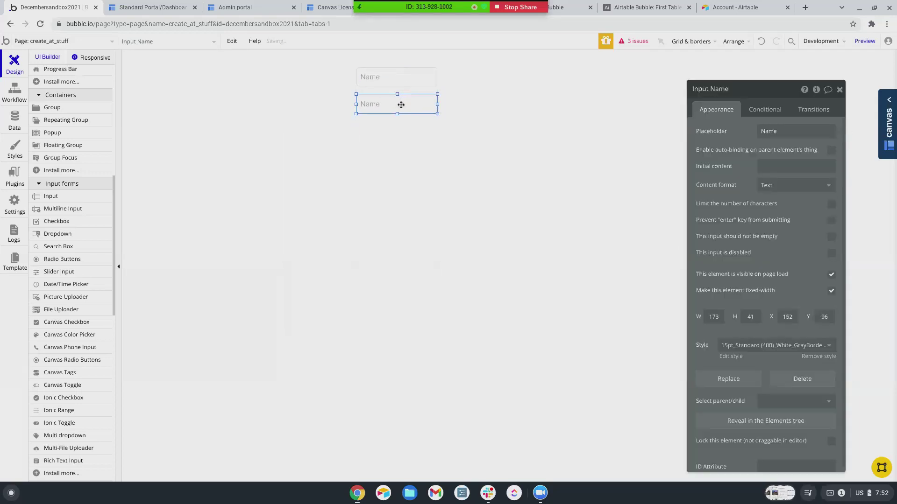
pyautogui.doubleClick(772, 133)
pyautogui.write('Status')
pyautogui.click(374, 107)
# - Draw a multiline input about 169 by 71 px below the Status input with the placeholder "Notes"
pyautogui.scroll(-2, 70, 234)
pyautogui.click(56, 155)
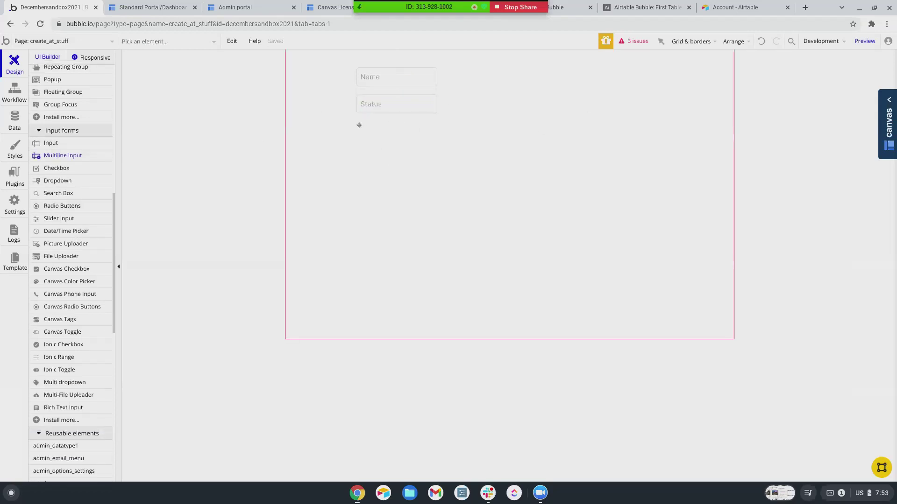
pyautogui.moveTo(358, 123); pyautogui.dragTo(436, 154)
pyautogui.write('Notes')
pyautogui.click(387, 140)
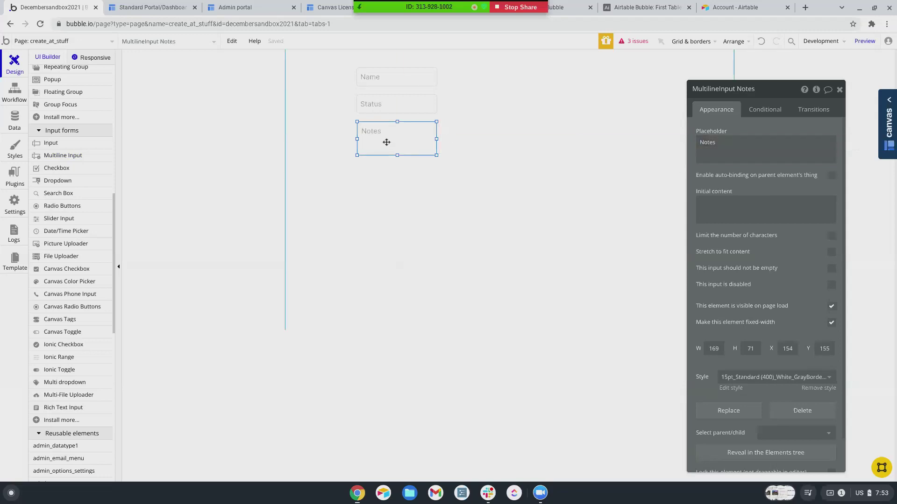
# - Draw a picture uploader about 165 by 107 px below the Notes input
pyautogui.scroll(-5, 65, 331)
pyautogui.scroll(4, 66, 331)
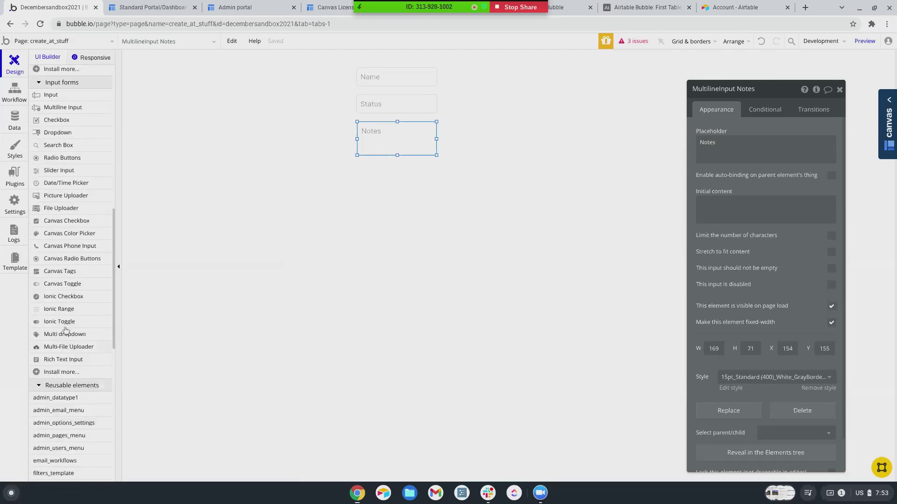
pyautogui.scroll(2, 53, 334)
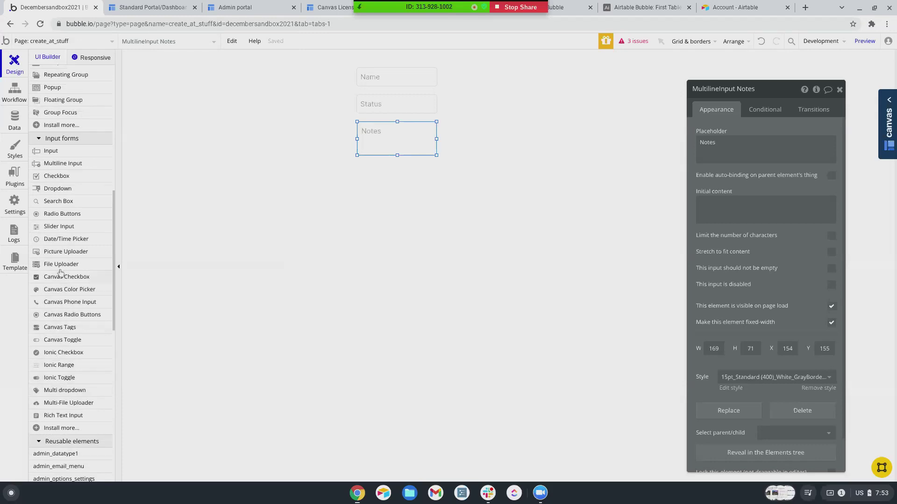
pyautogui.moveTo(63, 265)
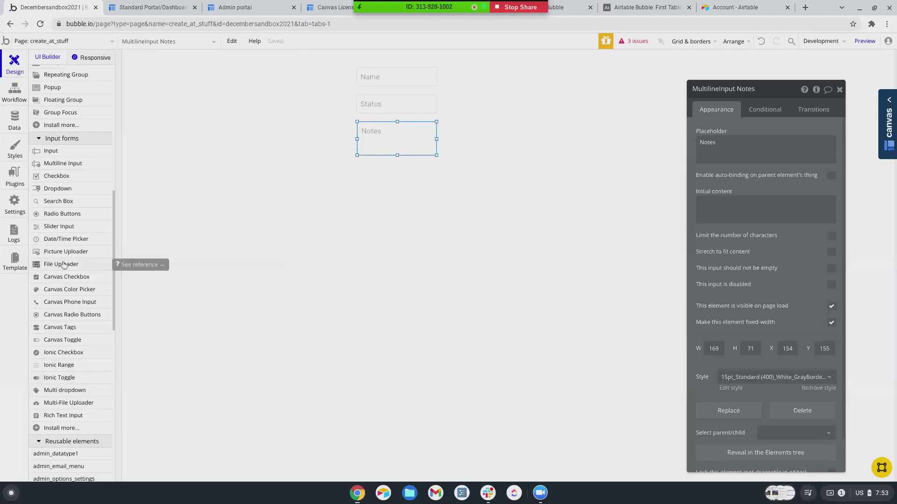
pyautogui.click(65, 255)
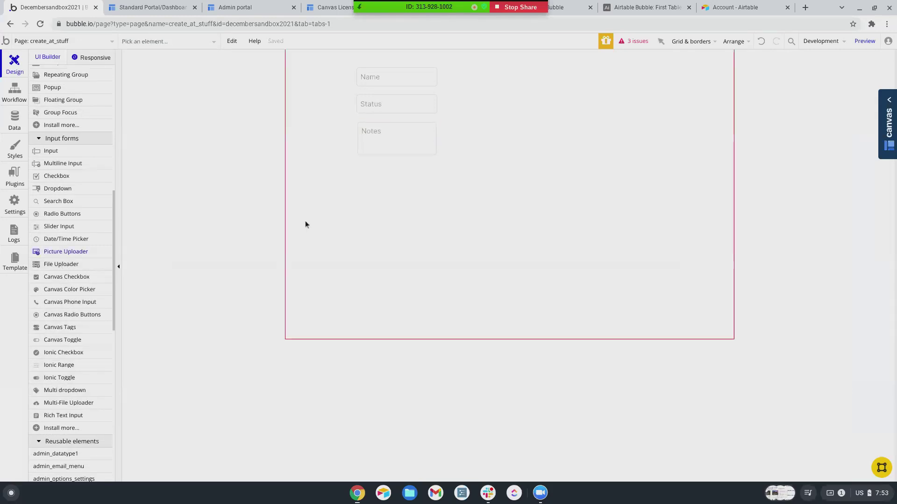
pyautogui.moveTo(358, 163)
pyautogui.mouseDown()
pyautogui.moveTo(414, 213)
pyautogui.moveTo(435, 213)
pyautogui.mouseUp()
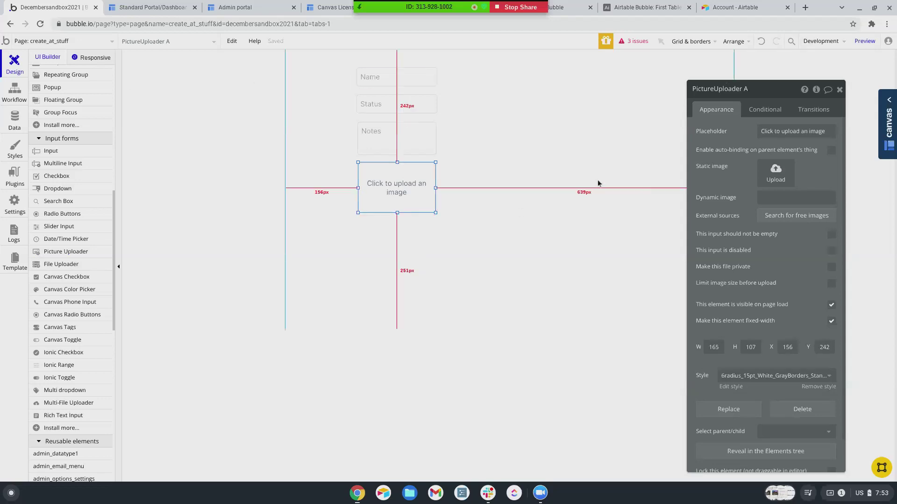
# - Draw a button about 159 by 43 px below the picture uploader, labelled "Save to Airtable"
pyautogui.scroll(8, 50, 163)
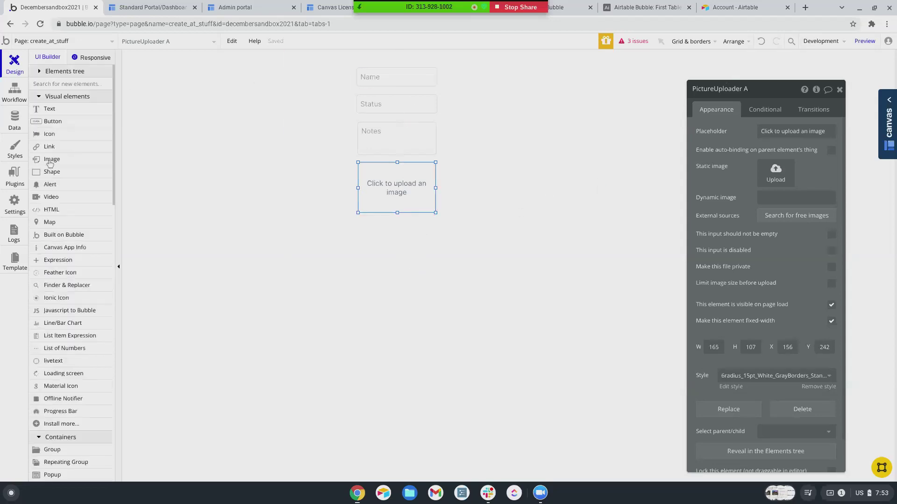
pyautogui.click(53, 122)
pyautogui.moveTo(361, 226); pyautogui.dragTo(435, 246)
pyautogui.write('Save to Airta')
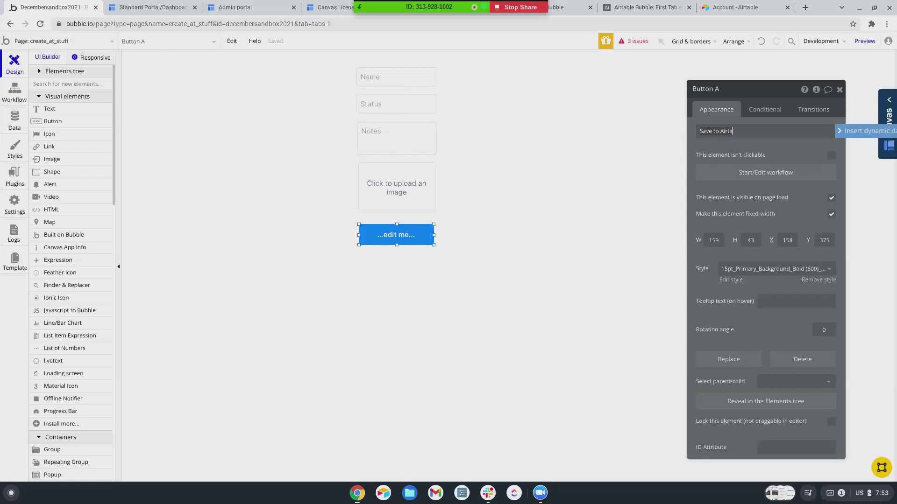
# - Start a workflow for the Save to Airtable button with the action "Airtable - Create a new record"
pyautogui.click(802, 176)
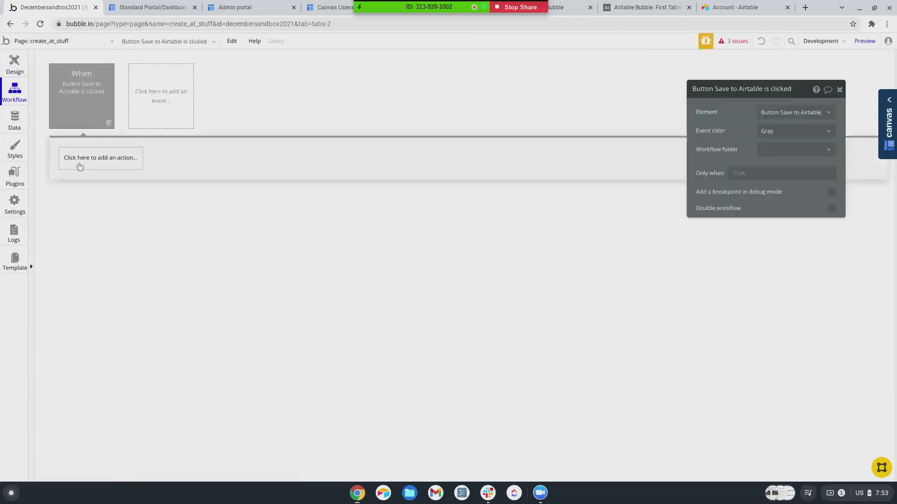
pyautogui.click(80, 164)
pyautogui.moveTo(88, 299)
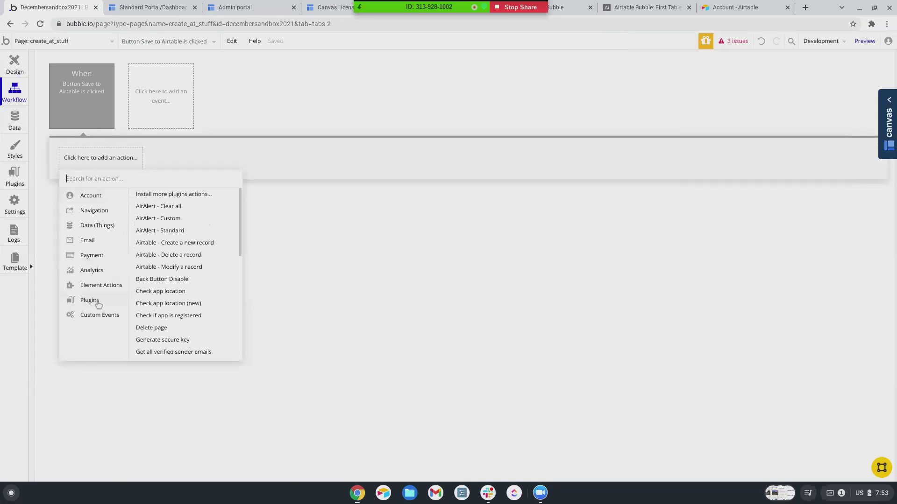
pyautogui.click(193, 243)
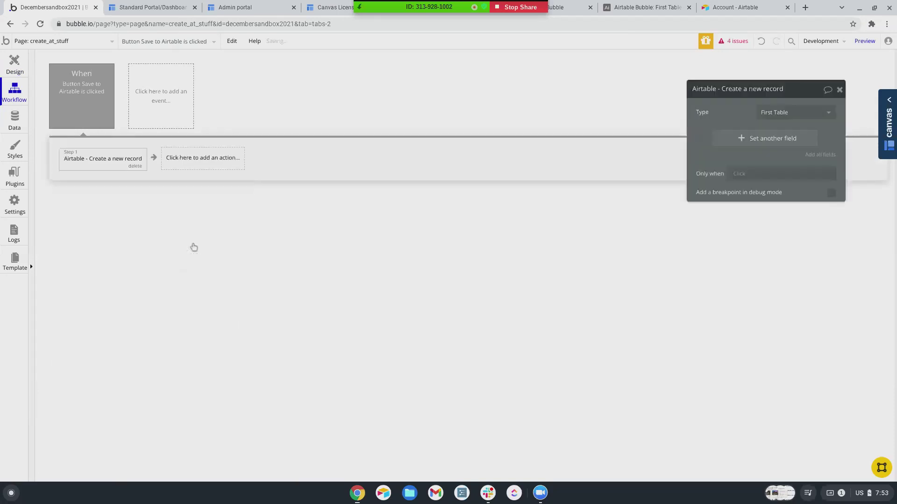
# - Add all First Table fields to the action, setting Attachments to PictureUploader A's value and Name to Input Name's value
pyautogui.click(819, 154)
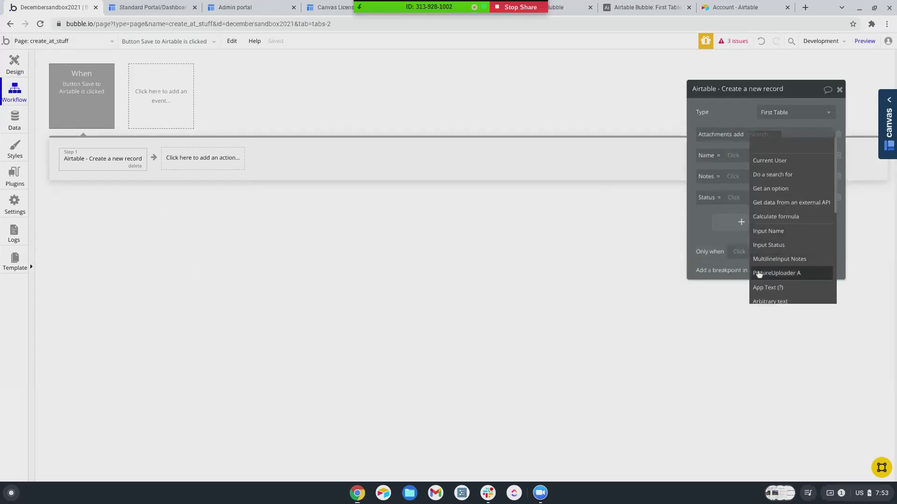
pyautogui.click(760, 272)
pyautogui.click(799, 148)
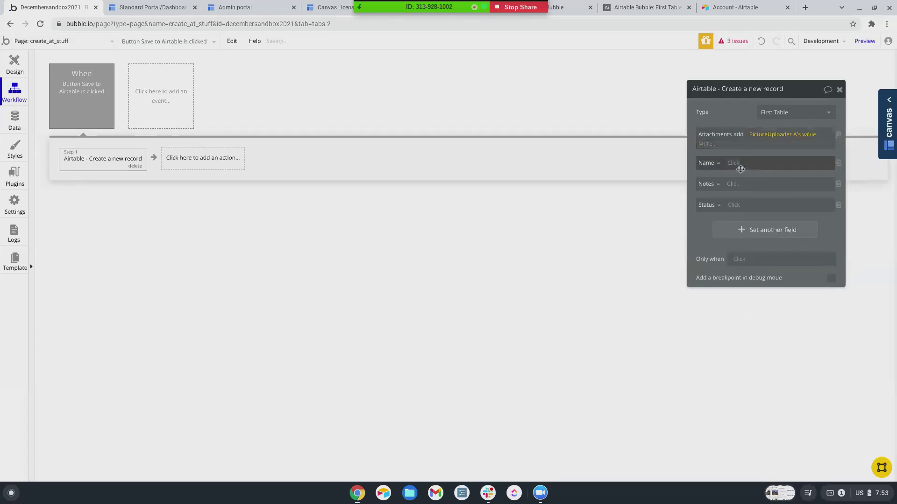
pyautogui.click(731, 166)
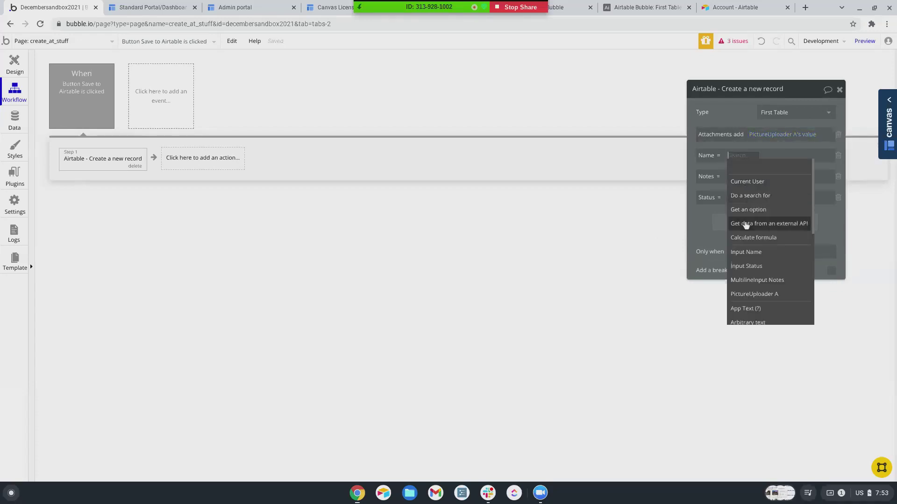
pyautogui.click(747, 254)
pyautogui.click(775, 164)
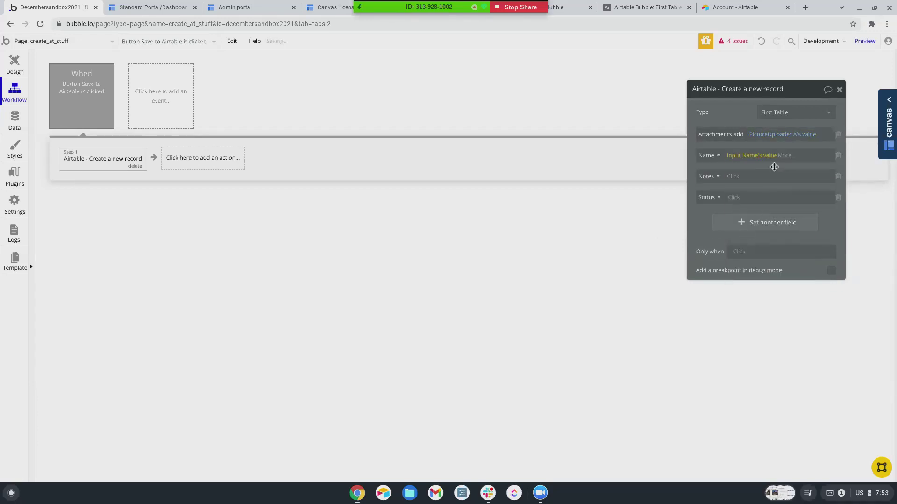
# - Set the action's Notes field to MultilineInput Notes's value and its Status field to Input Status's value
pyautogui.click(736, 179)
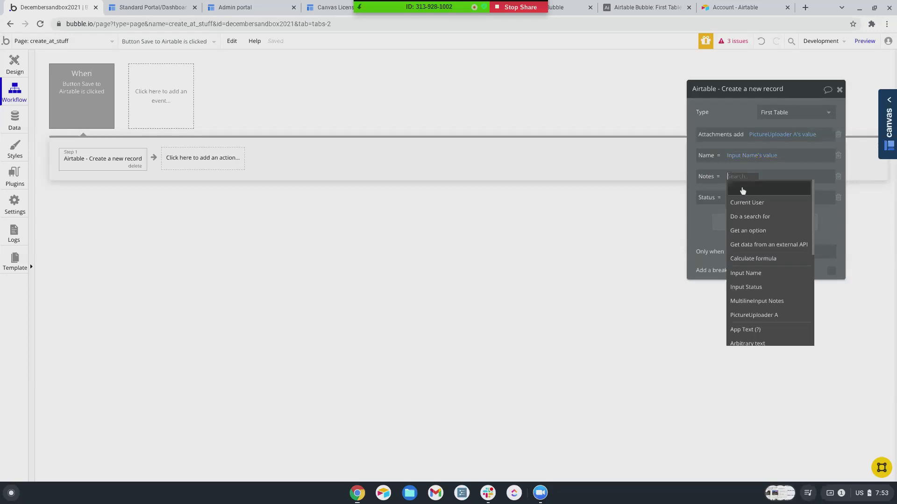
pyautogui.click(742, 301)
pyautogui.click(786, 176)
pyautogui.click(793, 189)
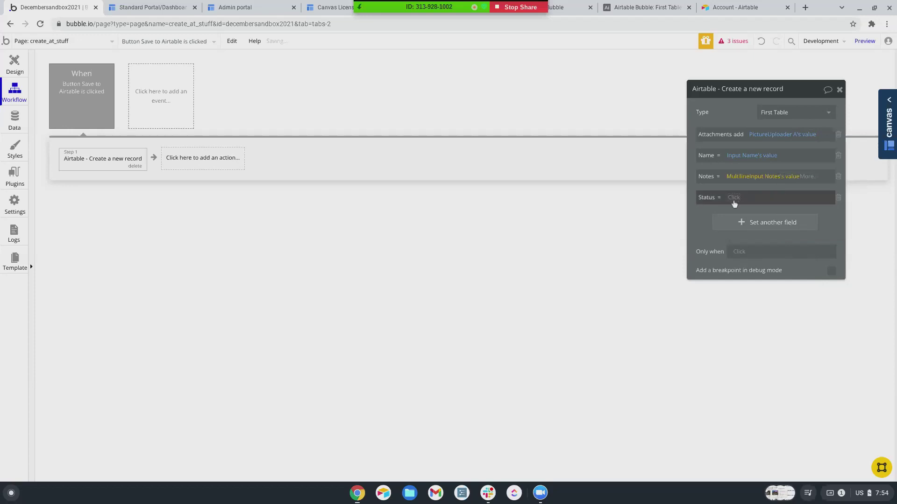
pyautogui.click(733, 198)
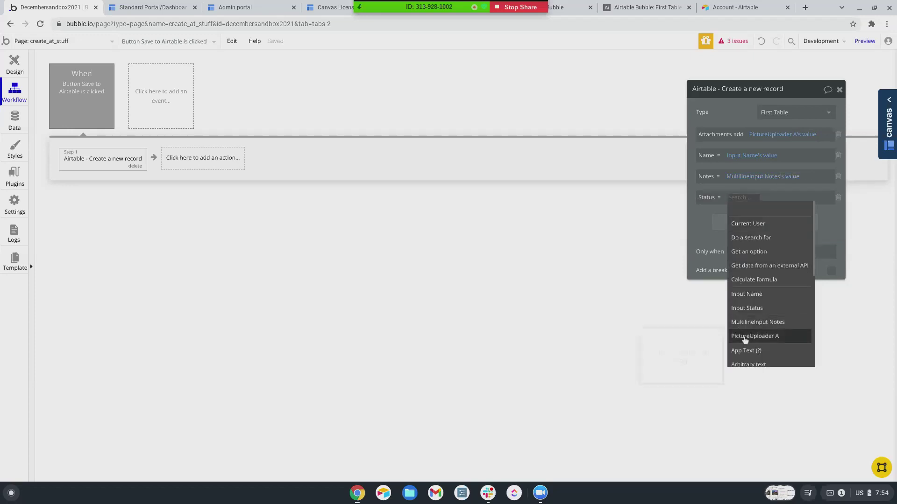
pyautogui.click(744, 307)
pyautogui.click(786, 197)
pyautogui.click(781, 206)
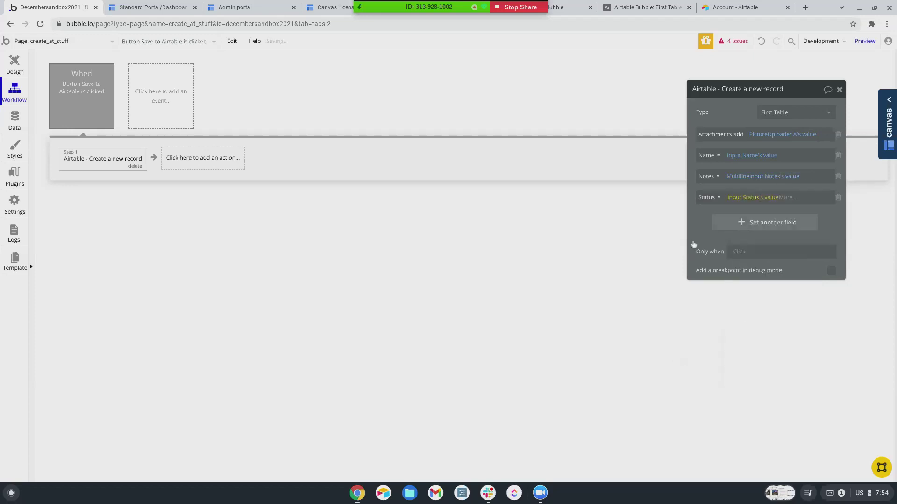
# - Preview the page and fill in the form with name "New Record", status "Brand New" and notes "This is a note"
pyautogui.click(861, 42)
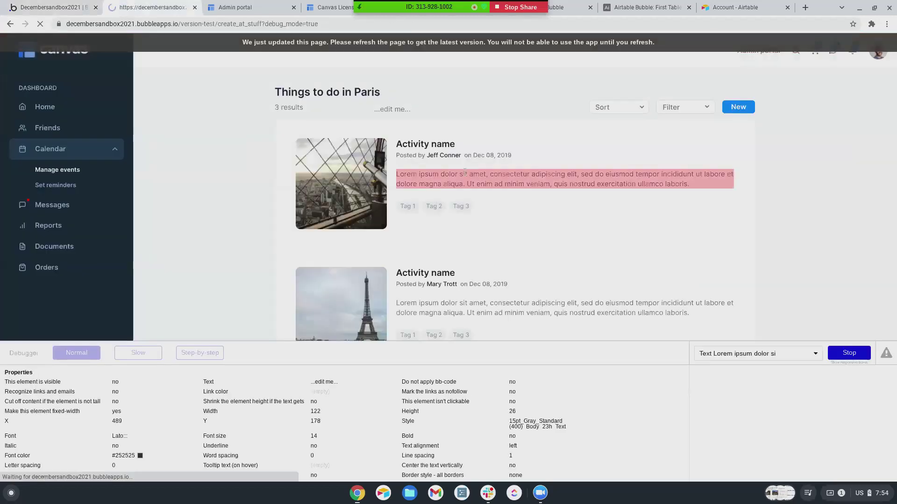
pyautogui.click(336, 62)
pyautogui.write('New Re')
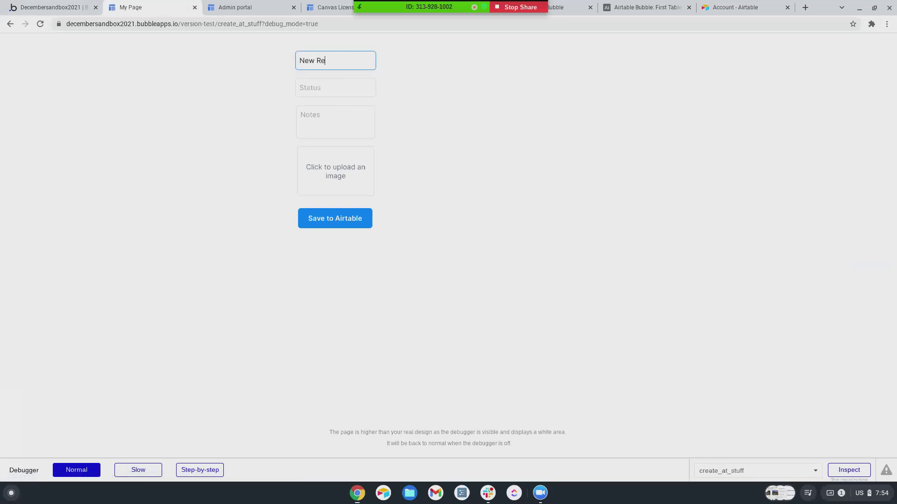
pyautogui.write('cdorrd')
pyautogui.press('Tab')
pyautogui.write('Brand New')
pyautogui.press('Tab')
pyautogui.write('Th')
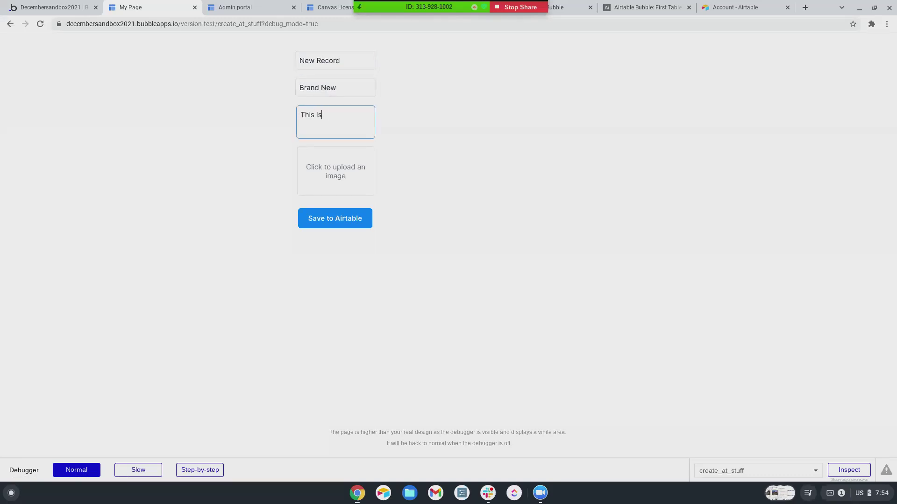
# - Upload a photo from Google Drive to the form and save the record to Airtable
pyautogui.click(329, 189)
pyautogui.click(275, 251)
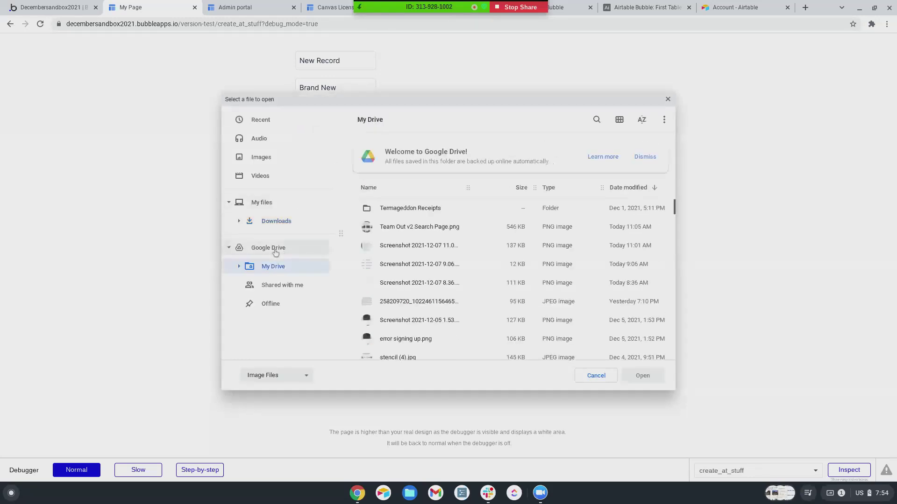
pyautogui.scroll(-3, 385, 261)
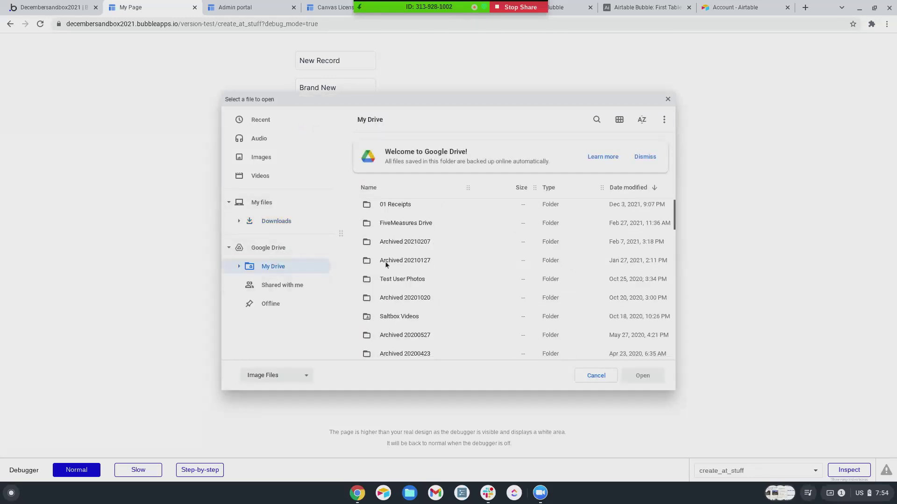
pyautogui.doubleClick(410, 240)
pyautogui.doubleClick(400, 218)
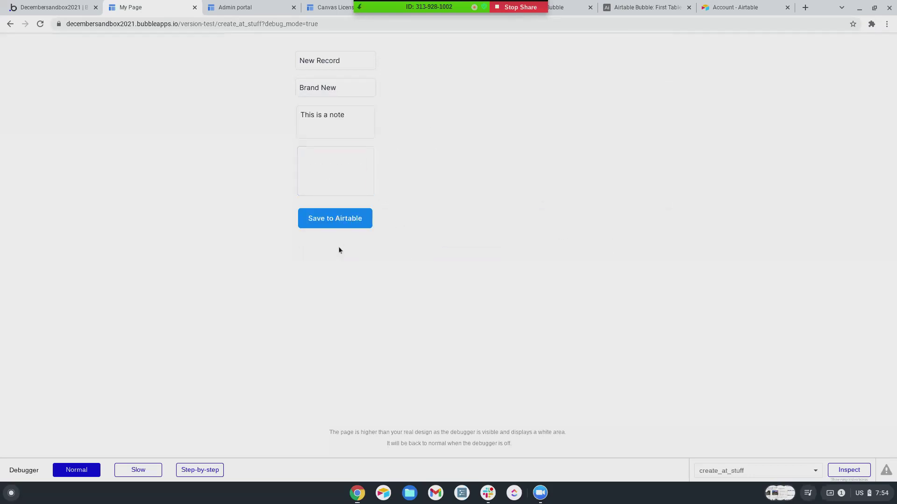
pyautogui.click(334, 222)
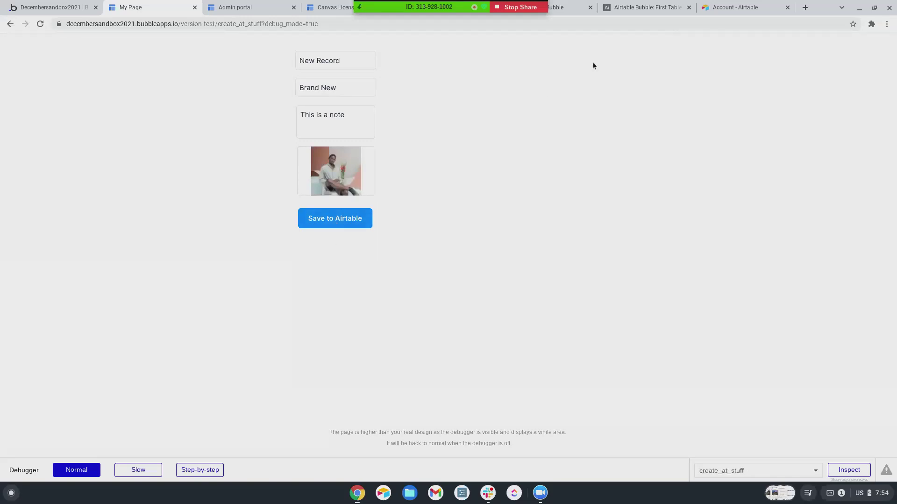
# - Switch to Airtable, open First Table in the Airtable Bubble base and delete its three empty records
pyautogui.click(731, 9)
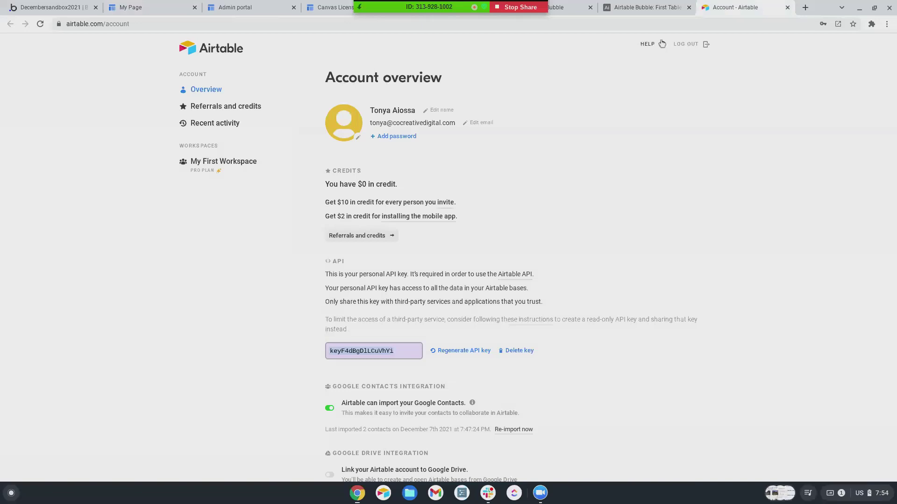
pyautogui.click(187, 52)
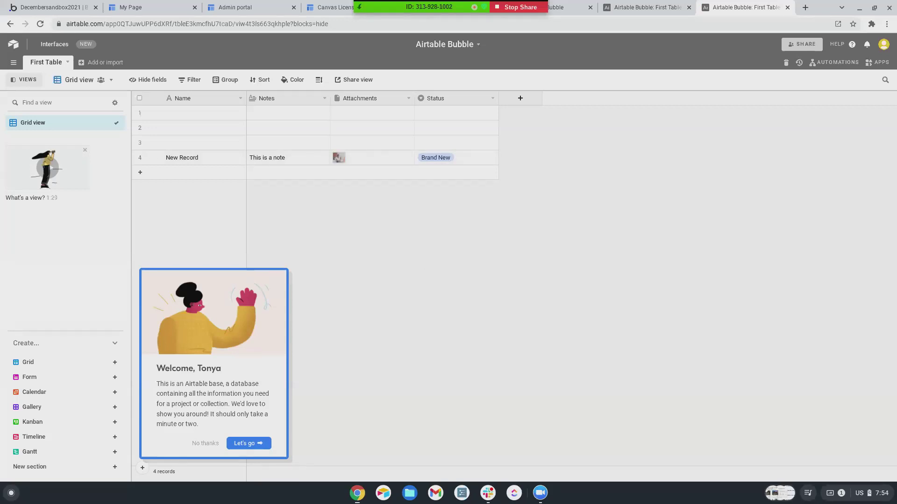
pyautogui.moveTo(186, 114); pyautogui.dragTo(184, 143)
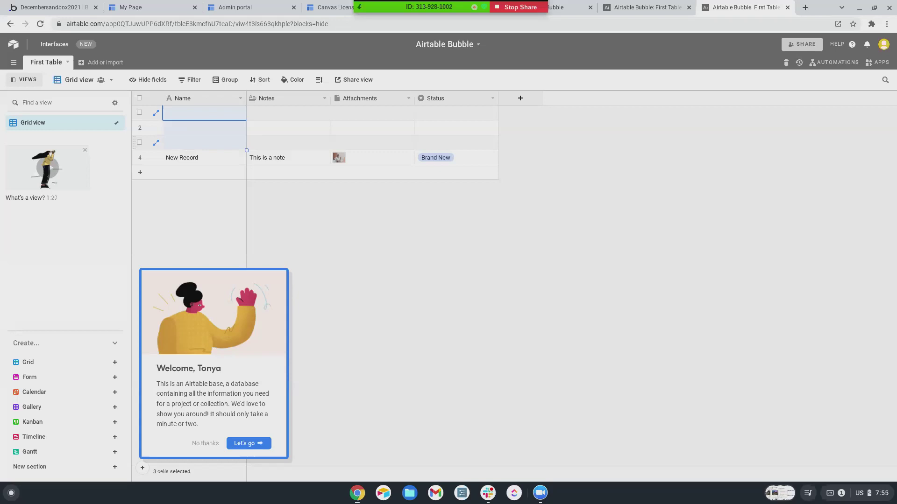
pyautogui.rightClick(184, 144)
pyautogui.click(211, 168)
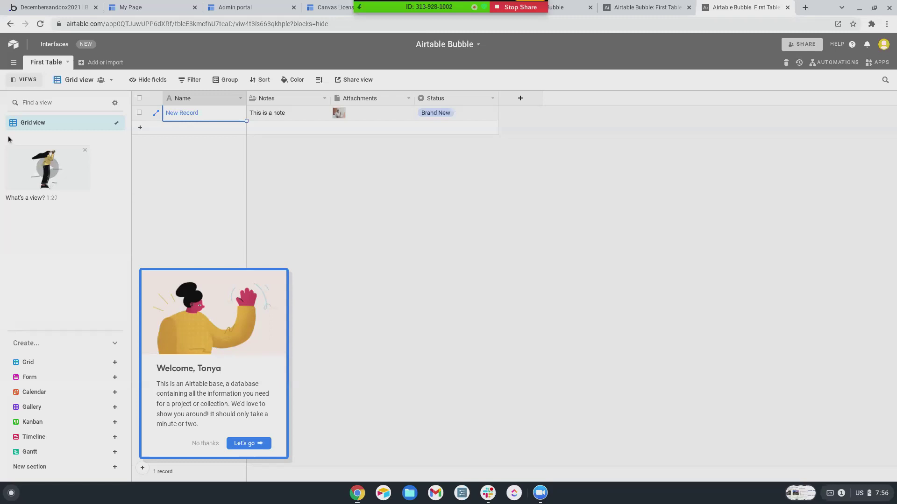
pyautogui.click(521, 98)
pyautogui.scroll(-1, 541, 304)
pyautogui.scroll(-5, 541, 304)
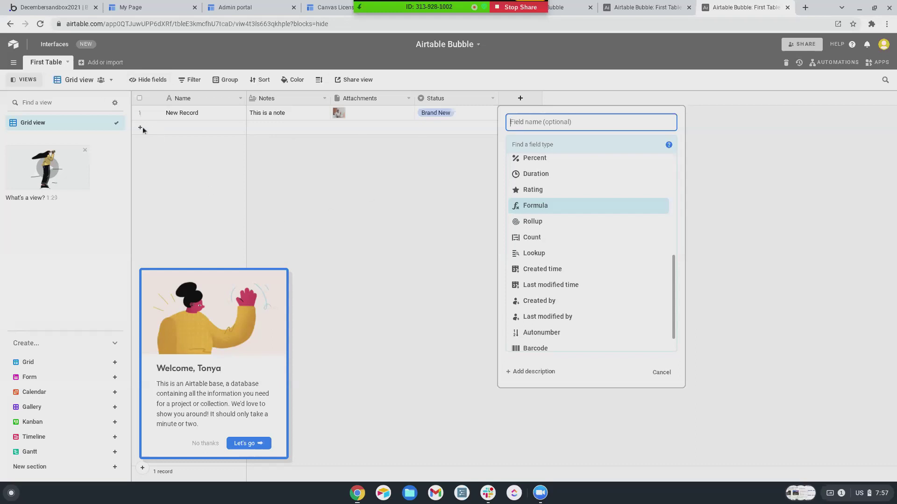
pyautogui.click(198, 131)
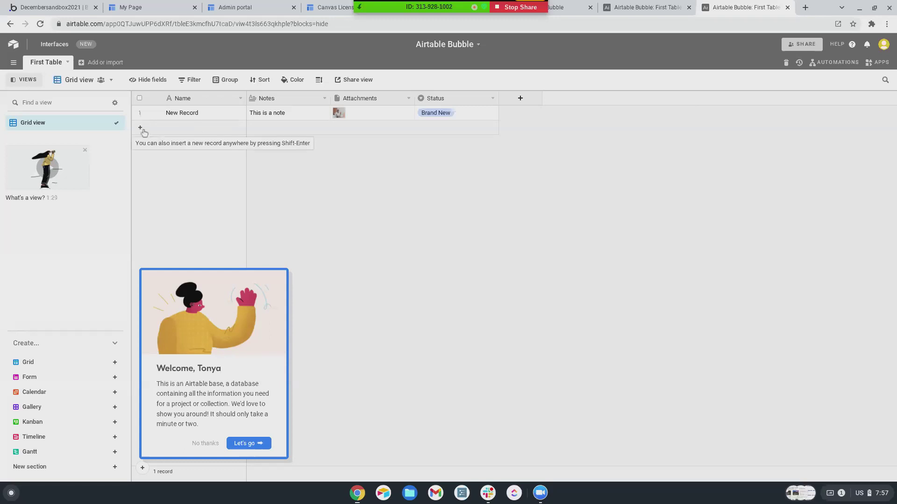
# - Add a second record to First Table named "Airtable Record" with the note "This is my airtable record"
pyautogui.click(196, 128)
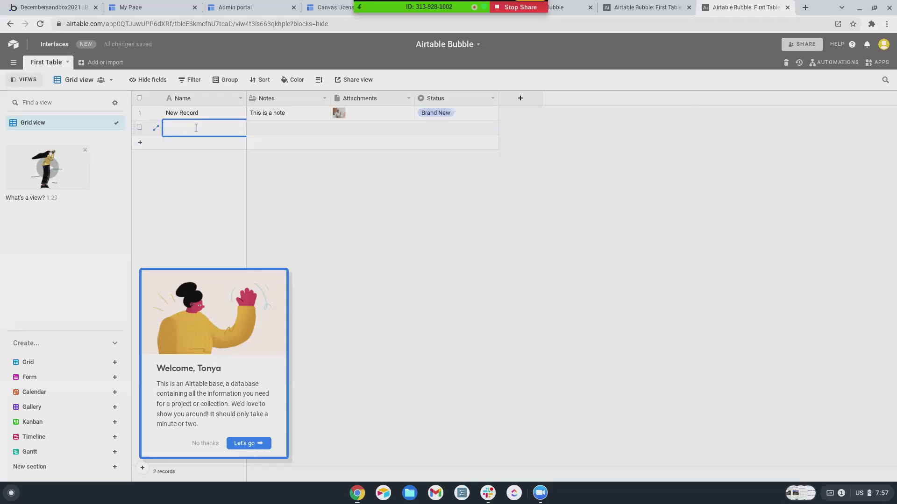
pyautogui.write('Airtable Record')
pyautogui.press('Tab')
pyautogui.write('This is my airtable record')
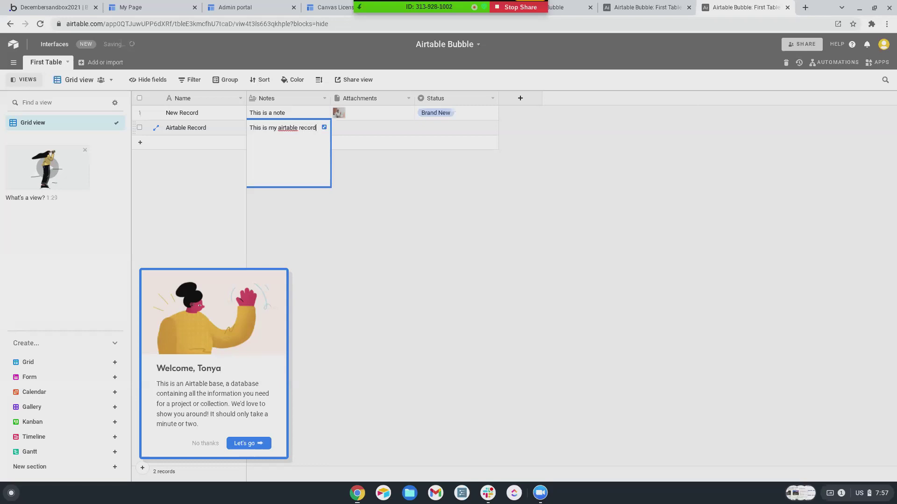
pyautogui.press('Tab')
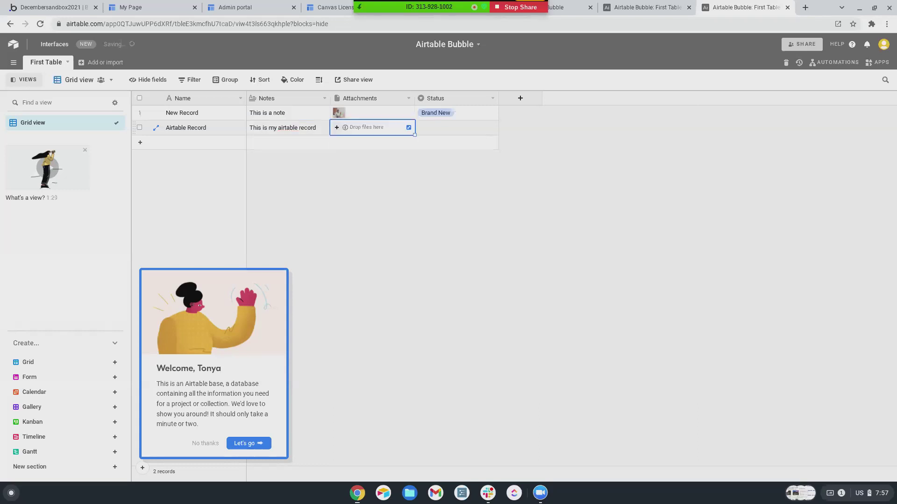
# - Upload the image m15.jpg into the Attachments field of the Airtable Record row
pyautogui.click(337, 128)
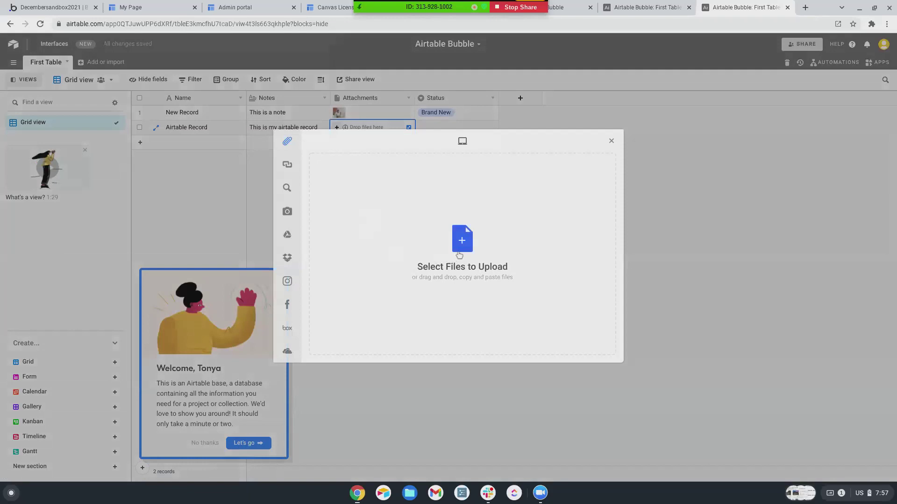
pyautogui.click(459, 255)
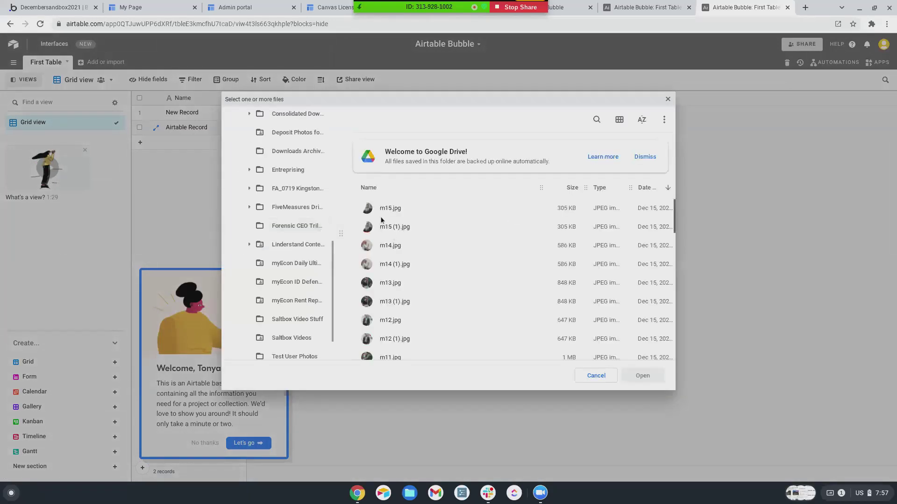
pyautogui.doubleClick(386, 210)
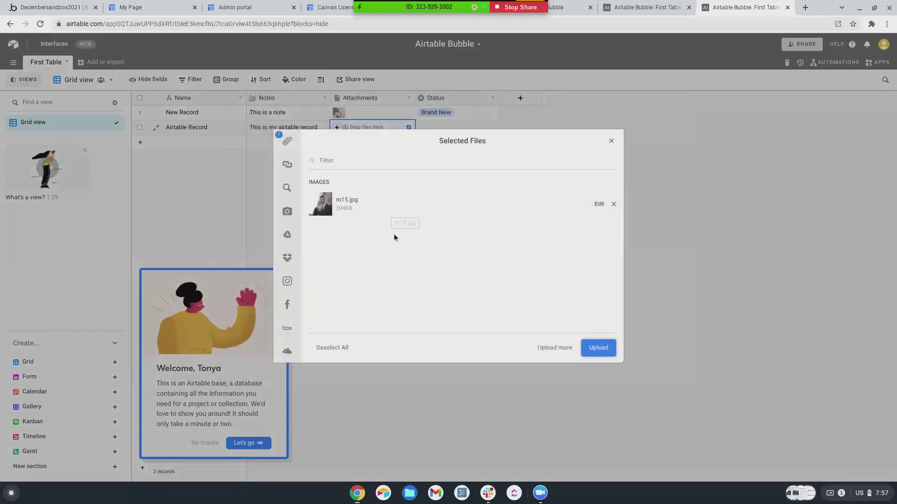
pyautogui.click(598, 348)
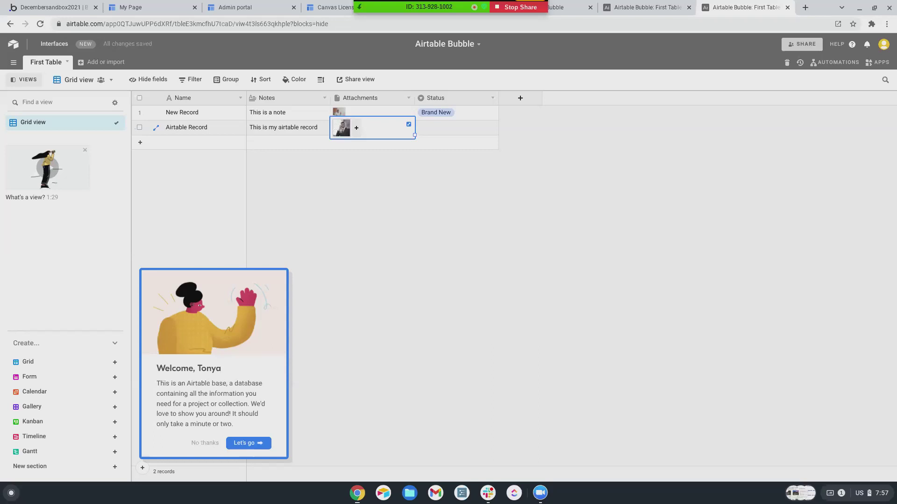
pyautogui.click(490, 234)
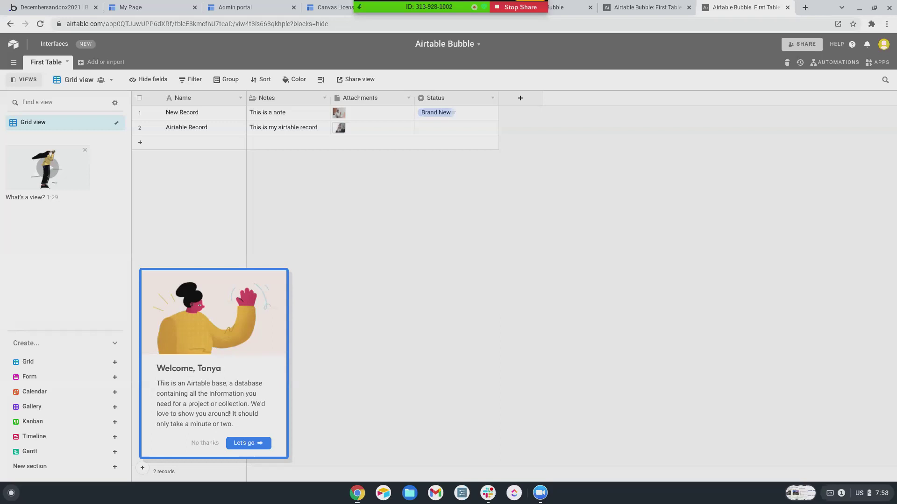
# - Create a new status option named "Airtable" and assign it to the Airtable Record row
pyautogui.click(428, 129)
pyautogui.write('Airtable')
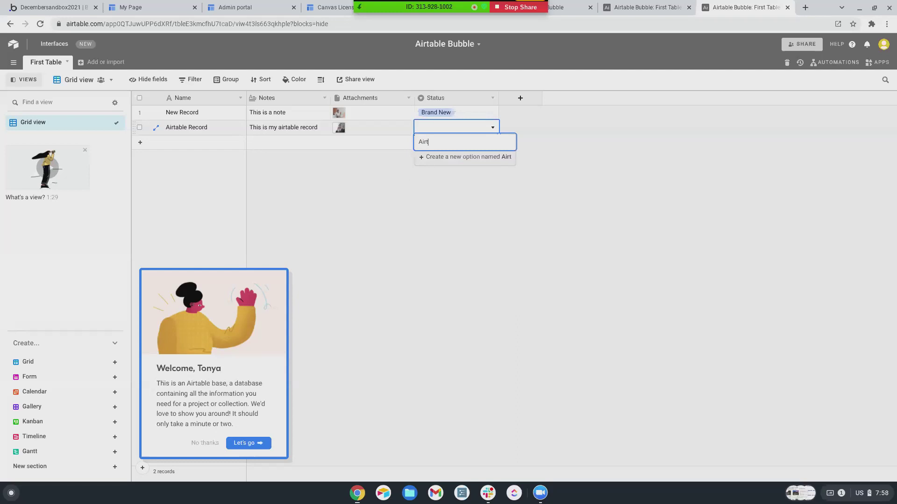
pyautogui.press('Return')
pyautogui.click(415, 177)
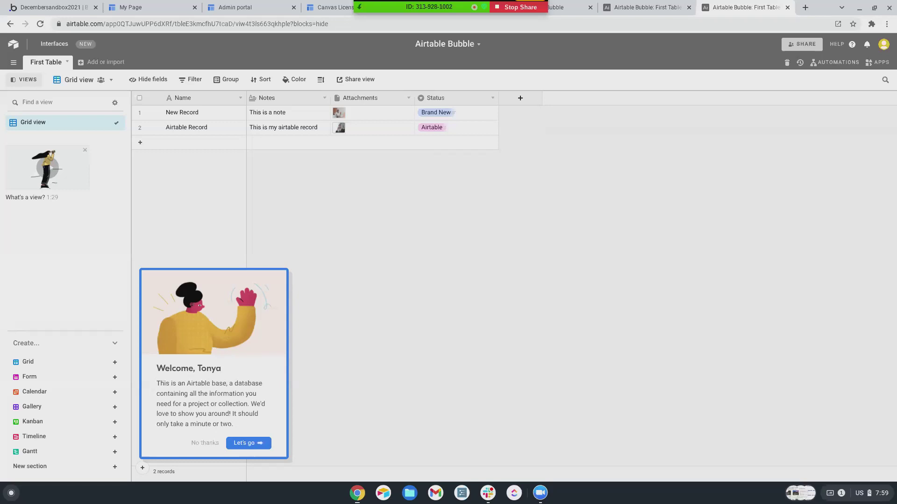
# - Switch to the Bubble editor and draw a repeating group about 447 by 379 px beside the form fields
pyautogui.click(58, 8)
pyautogui.click(15, 63)
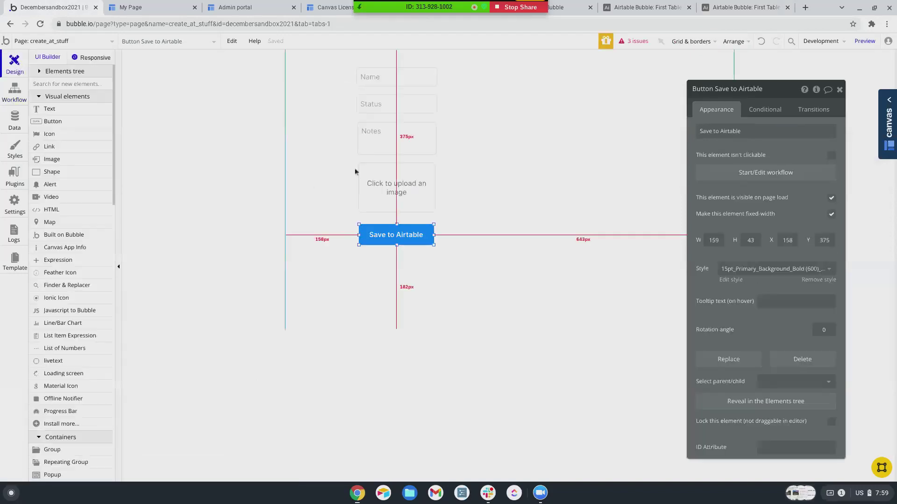
pyautogui.scroll(-6, 68, 154)
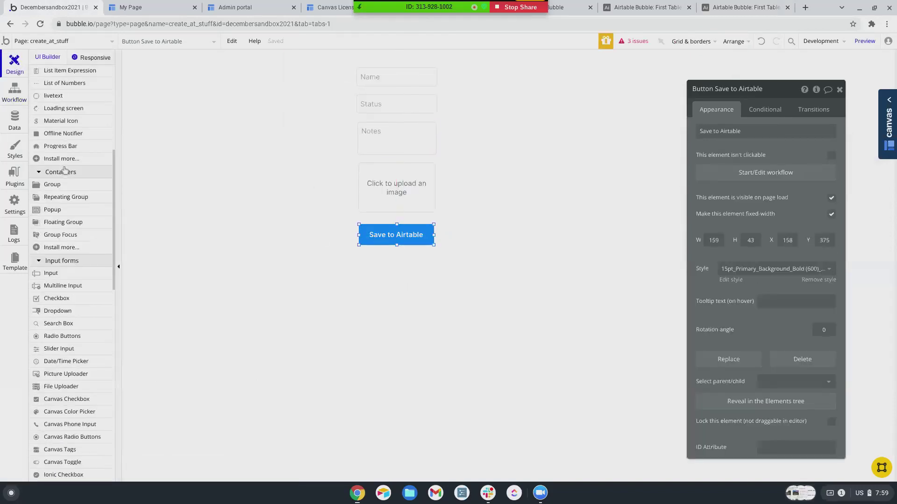
pyautogui.click(66, 193)
pyautogui.moveTo(451, 66); pyautogui.dragTo(659, 243)
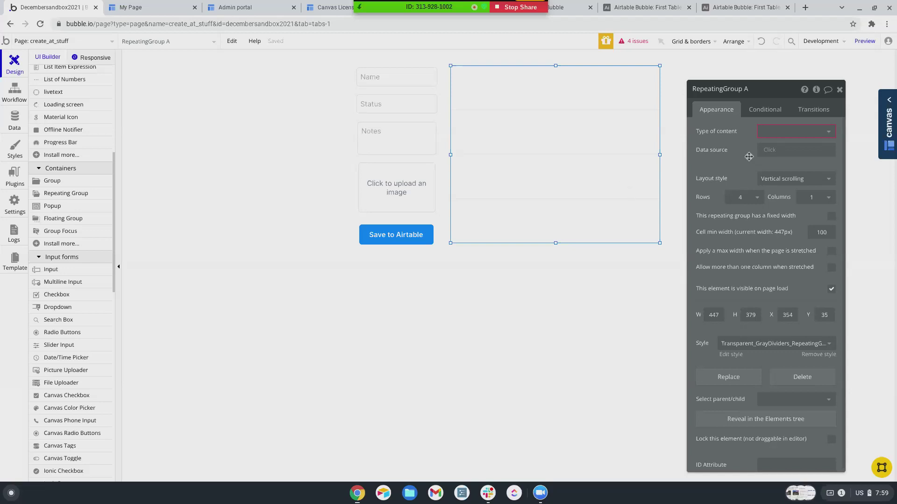
# - Set the repeating group's type of content to First Table
pyautogui.click(800, 132)
pyautogui.scroll(-3, 789, 206)
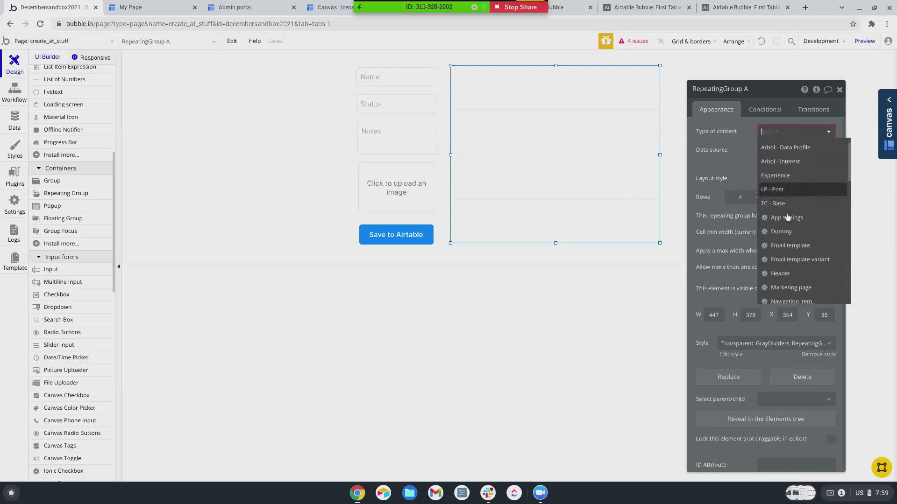
pyautogui.scroll(-10, 788, 214)
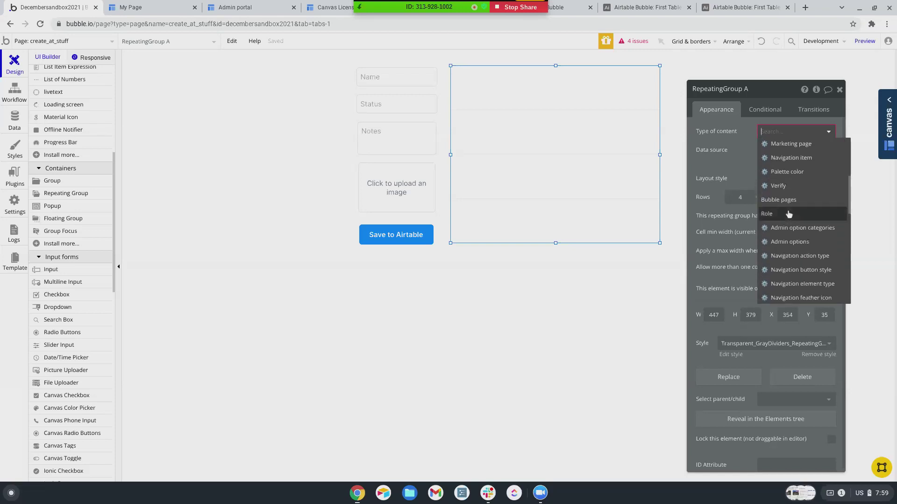
pyautogui.scroll(-10, 789, 208)
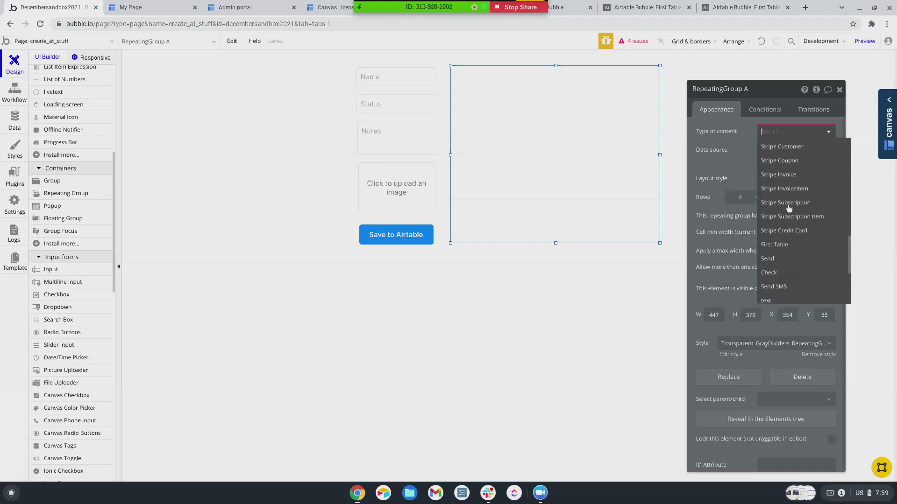
pyautogui.scroll(20, 789, 206)
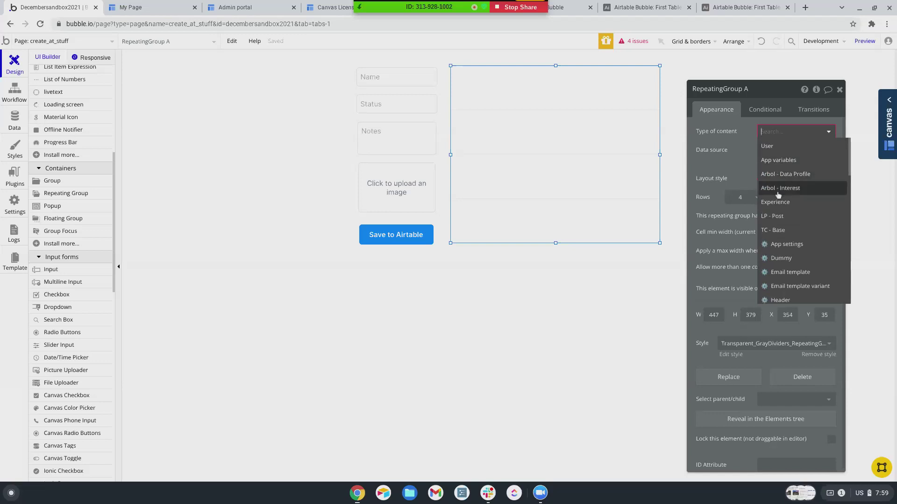
pyautogui.scroll(-3, 777, 194)
pyautogui.scroll(-5, 777, 194)
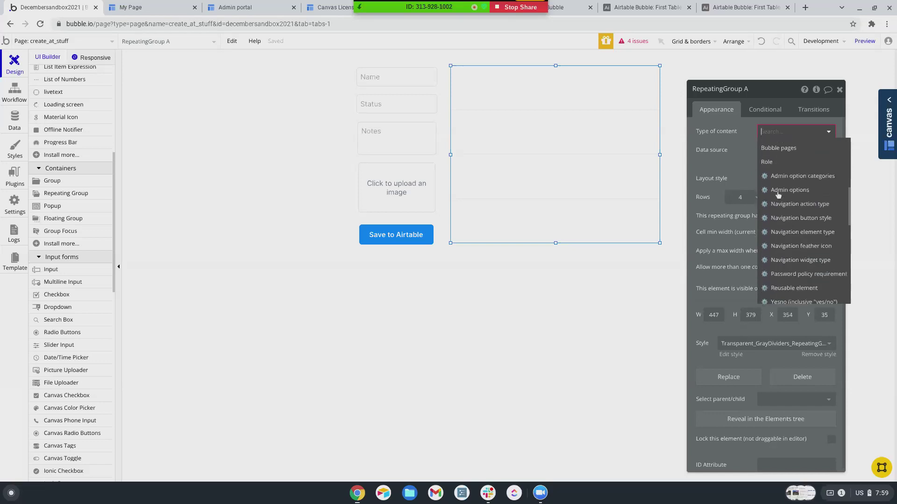
pyautogui.scroll(-5, 778, 195)
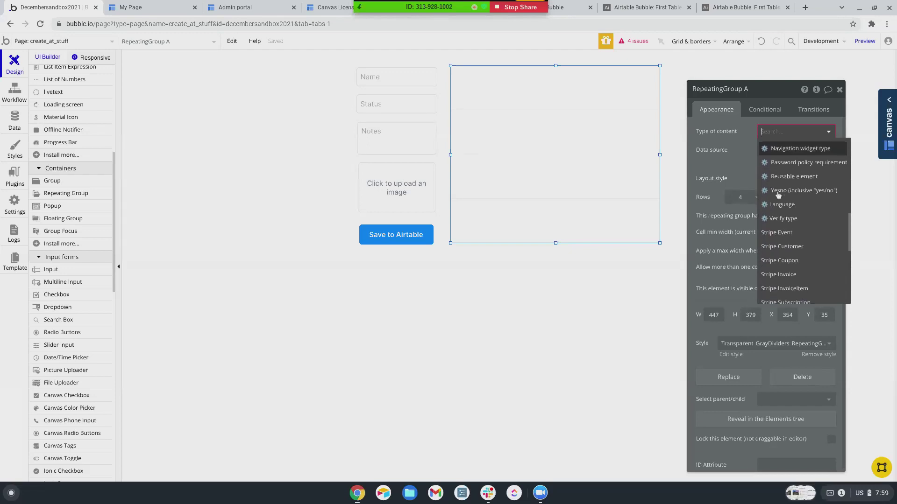
pyautogui.scroll(-5, 777, 195)
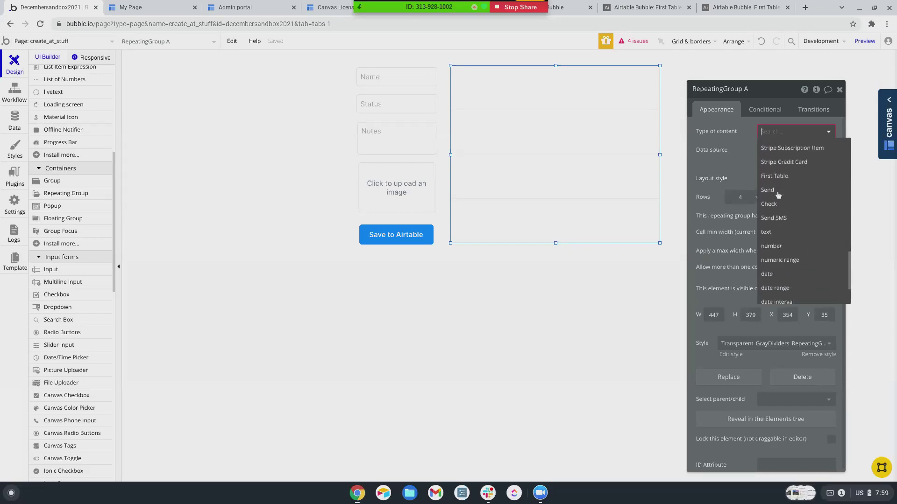
pyautogui.scroll(15, 778, 195)
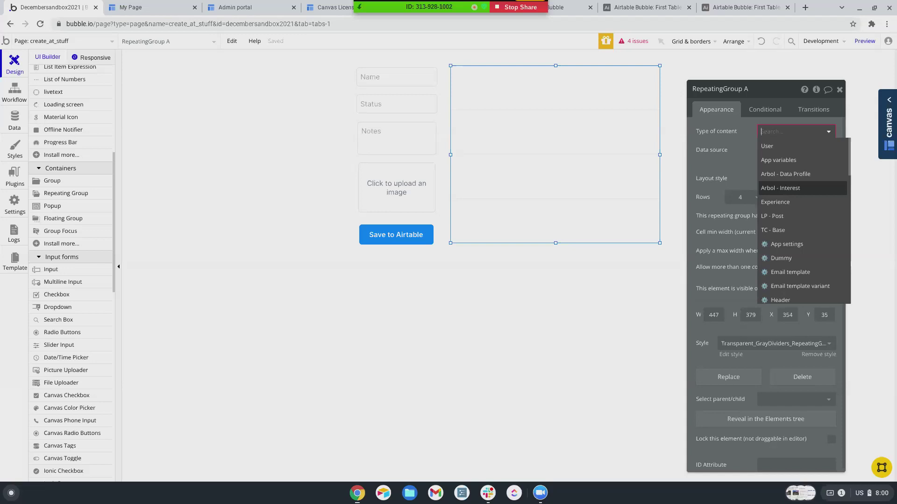
pyautogui.write('air')
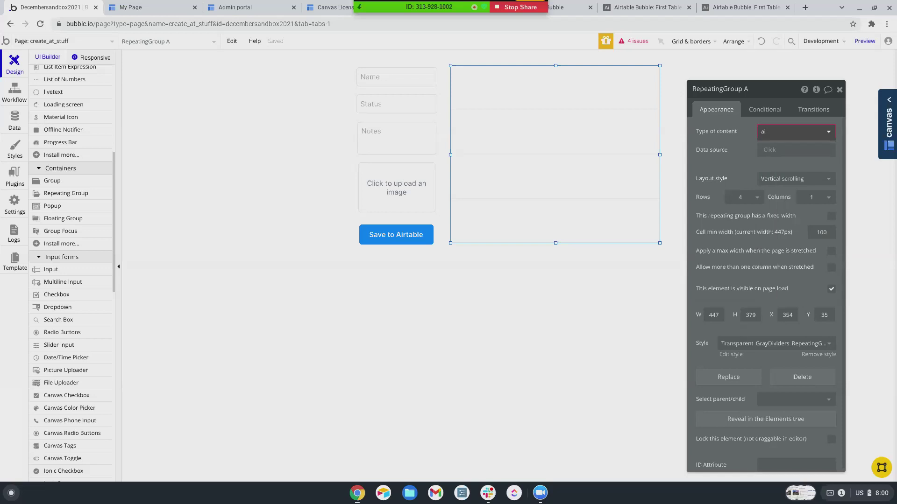
pyautogui.press('BackSpace')
pyautogui.press('BackSpace')
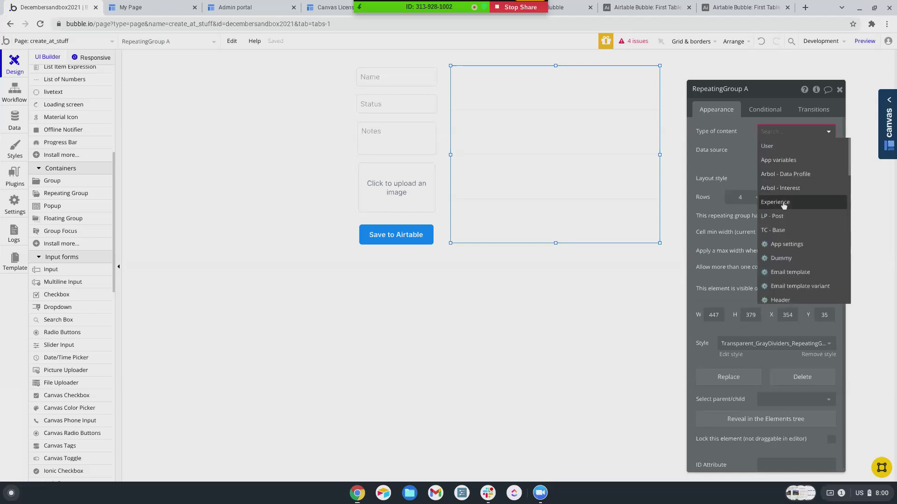
pyautogui.scroll(-3, 783, 206)
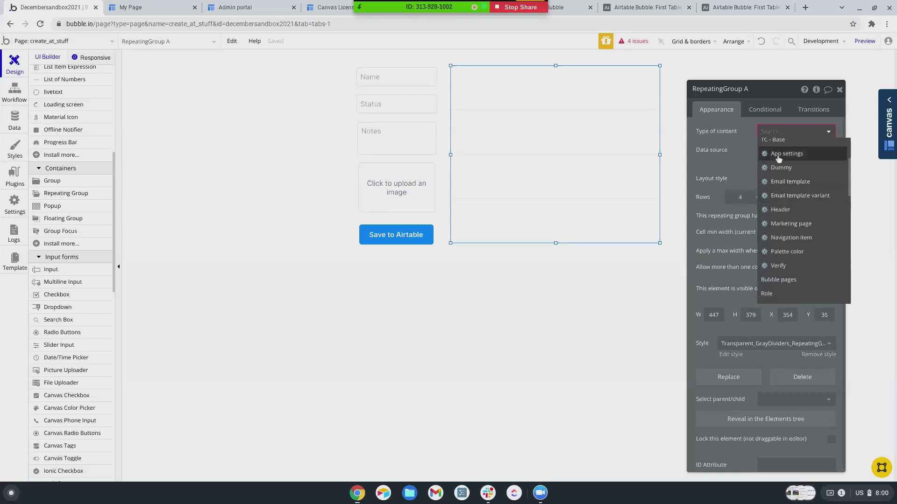
pyautogui.scroll(-3, 777, 159)
pyautogui.scroll(-3, 778, 222)
pyautogui.scroll(-4, 778, 218)
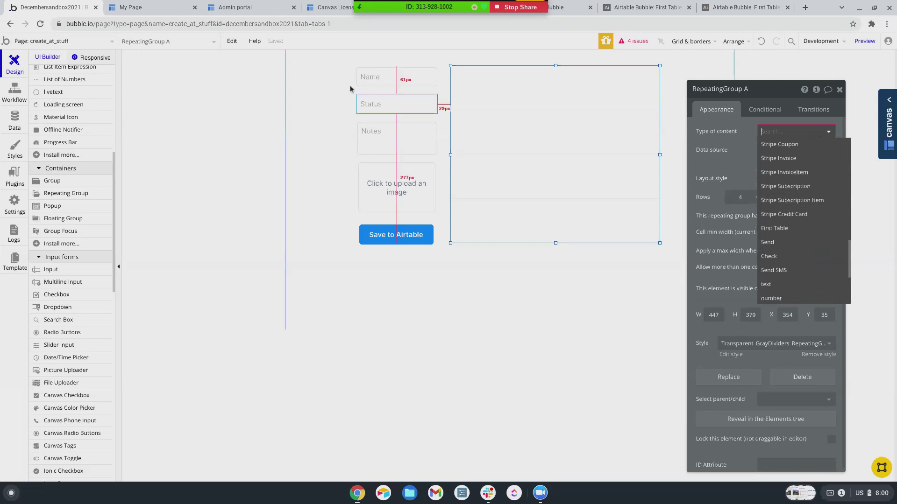
pyautogui.scroll(-1, 777, 214)
pyautogui.click(775, 194)
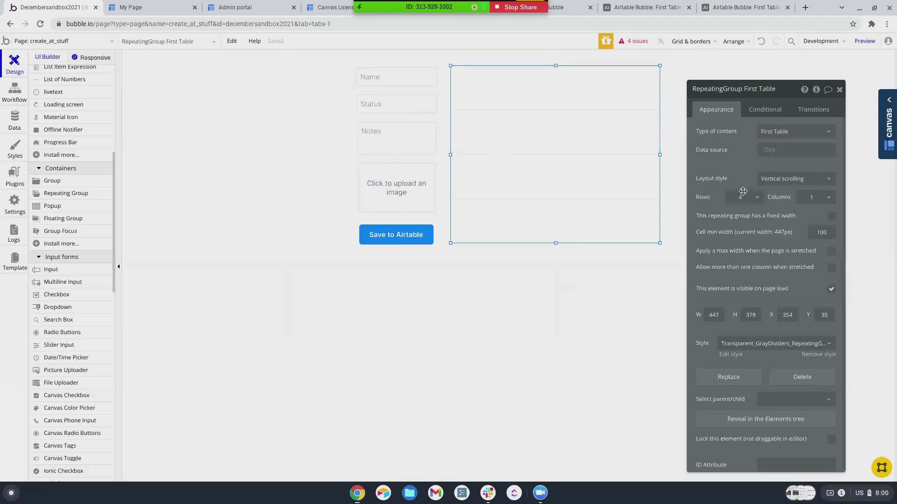
# - Set the repeating group's data source to external API data from the provider Airtable: First Table
pyautogui.click(769, 154)
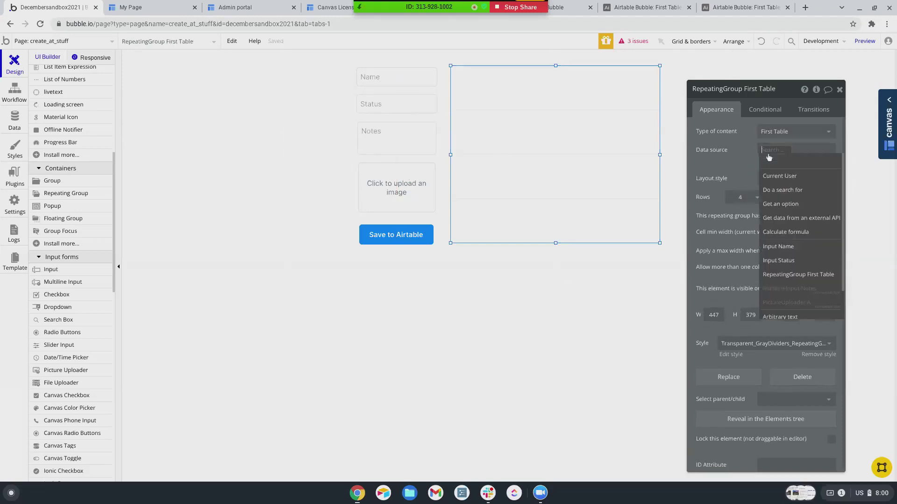
pyautogui.click(773, 218)
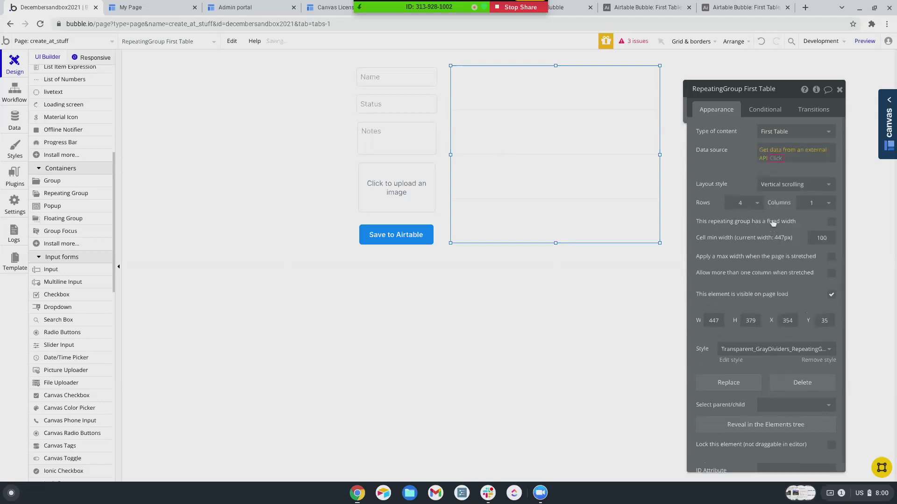
pyautogui.click(663, 112)
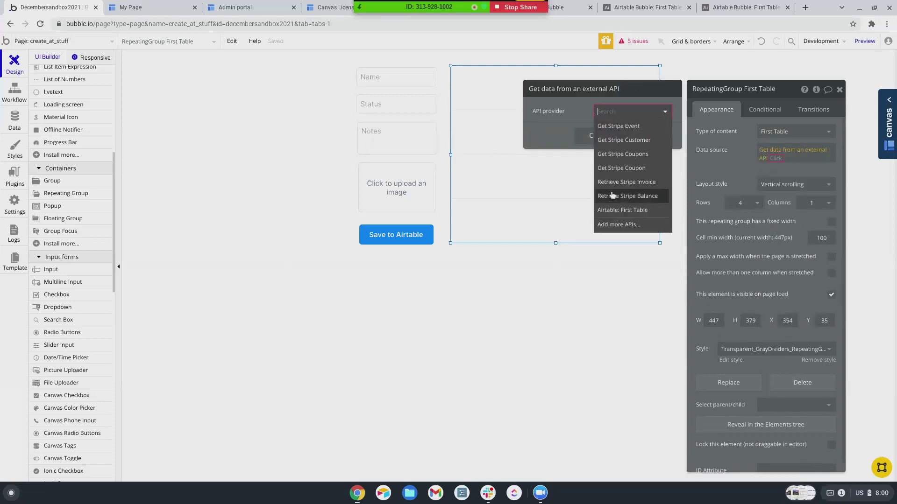
pyautogui.click(612, 209)
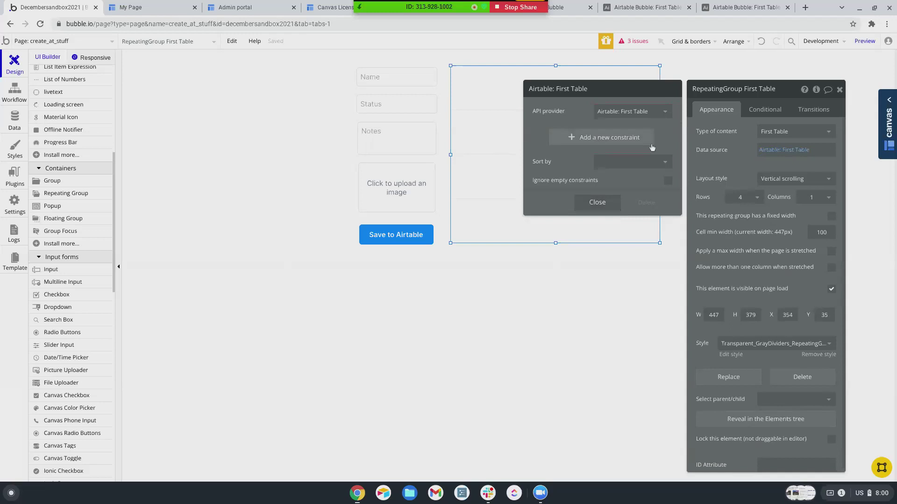
pyautogui.click(700, 142)
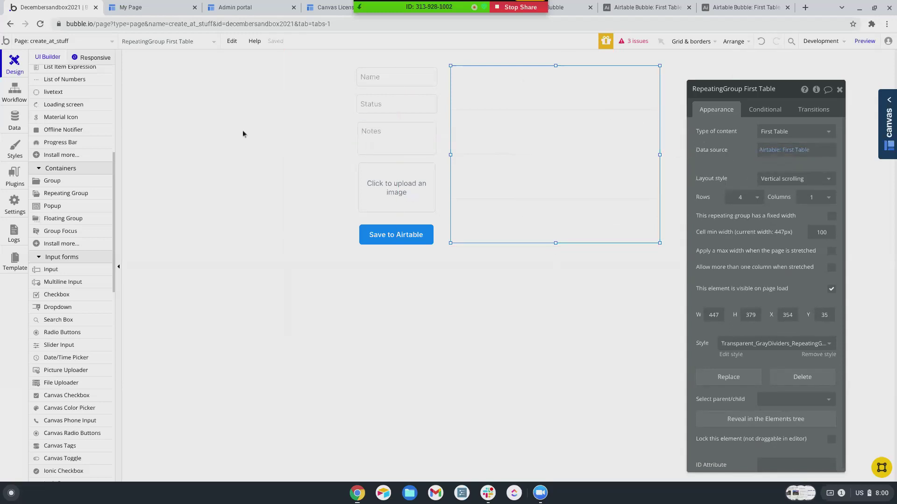
# - Draw a text element about 103 by 44 px inside the repeating group's first cell
pyautogui.scroll(5, 42, 159)
pyautogui.click(51, 111)
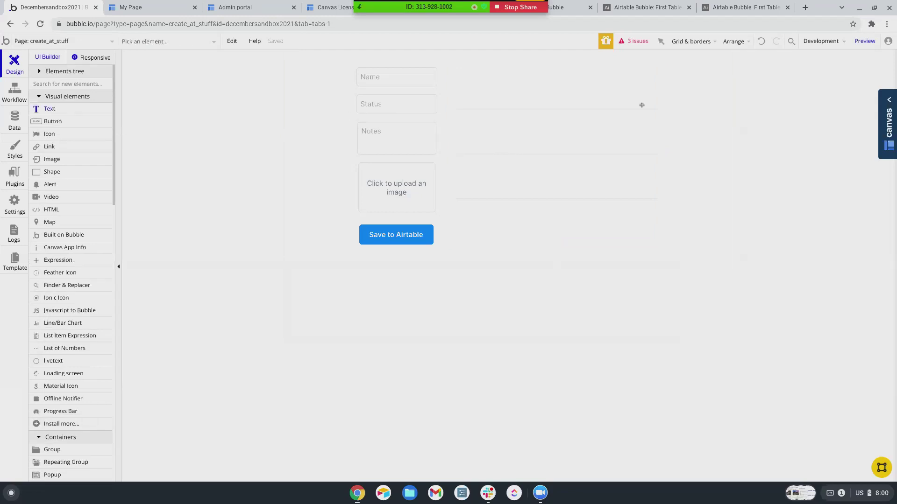
pyautogui.moveTo(455, 78); pyautogui.dragTo(503, 99)
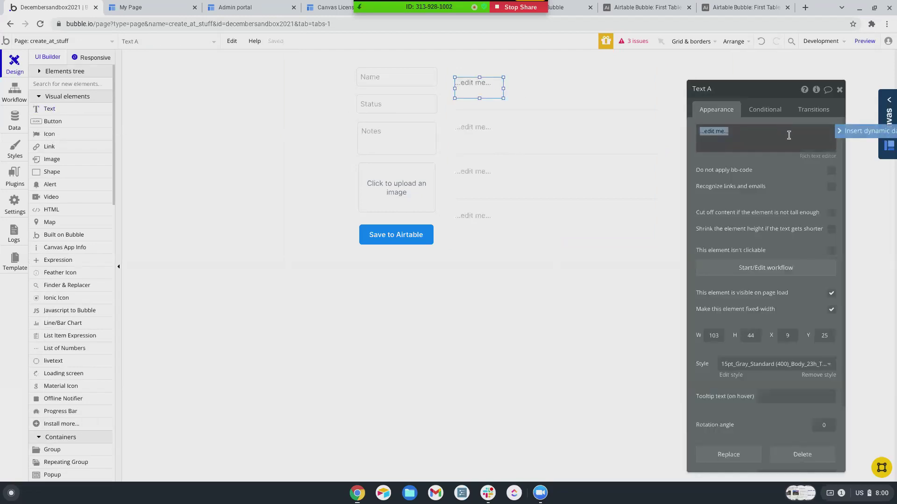
# - Set the text element's content to the dynamic value Current cell's First Table's Name
pyautogui.click(845, 135)
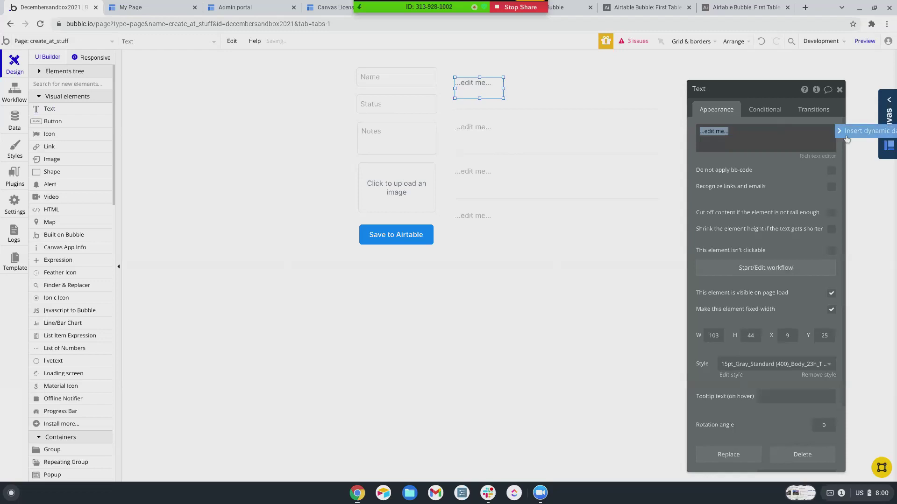
pyautogui.click(766, 156)
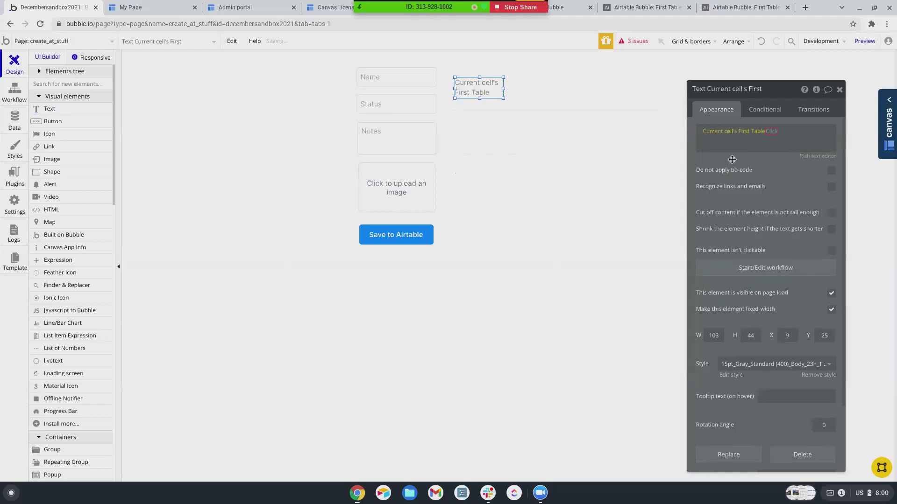
pyautogui.click(779, 157)
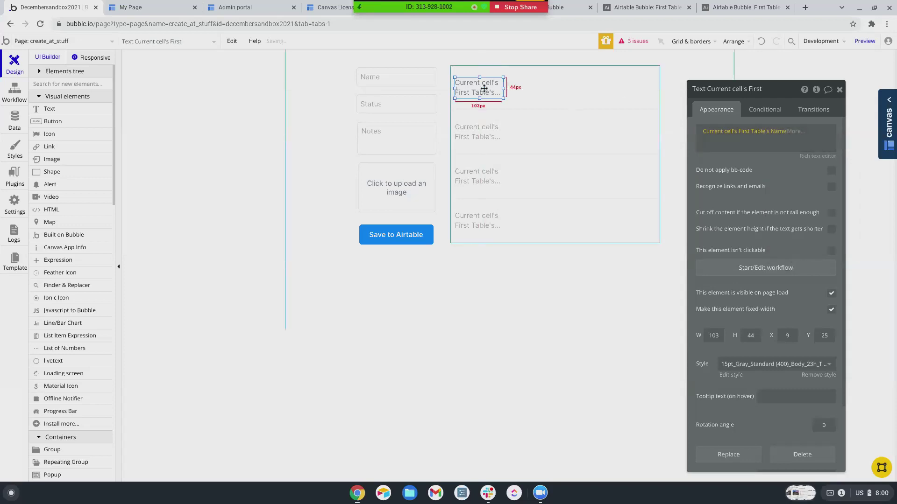
# - Duplicate the name text beside the original in the first cell and bind the copy to Current cell's First Table's Notes
pyautogui.moveTo(484, 88); pyautogui.dragTo(531, 86)
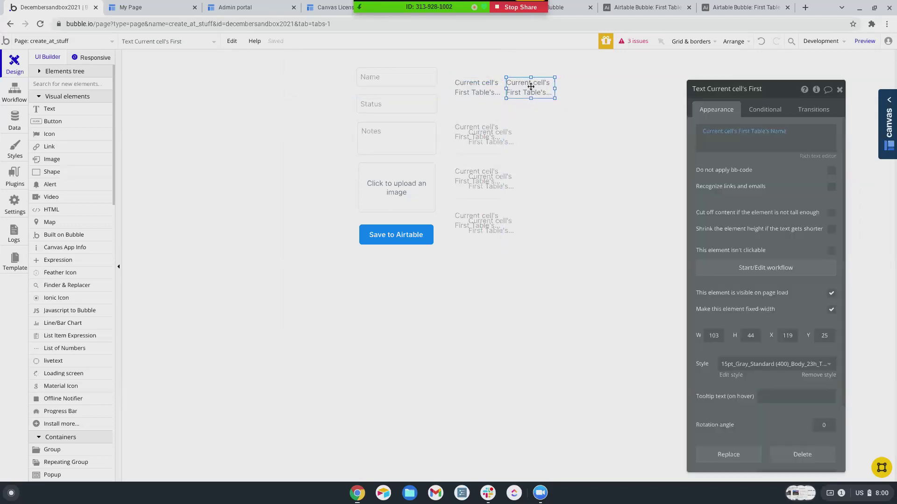
pyautogui.click(780, 132)
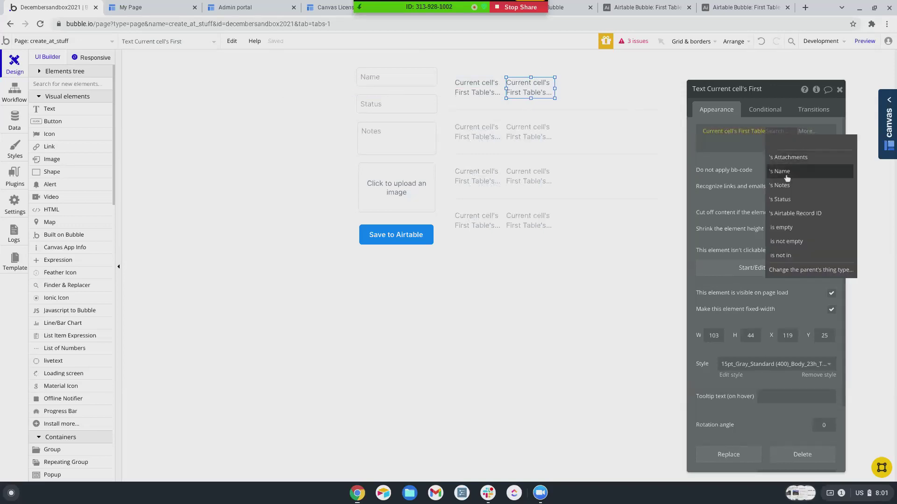
pyautogui.click(785, 187)
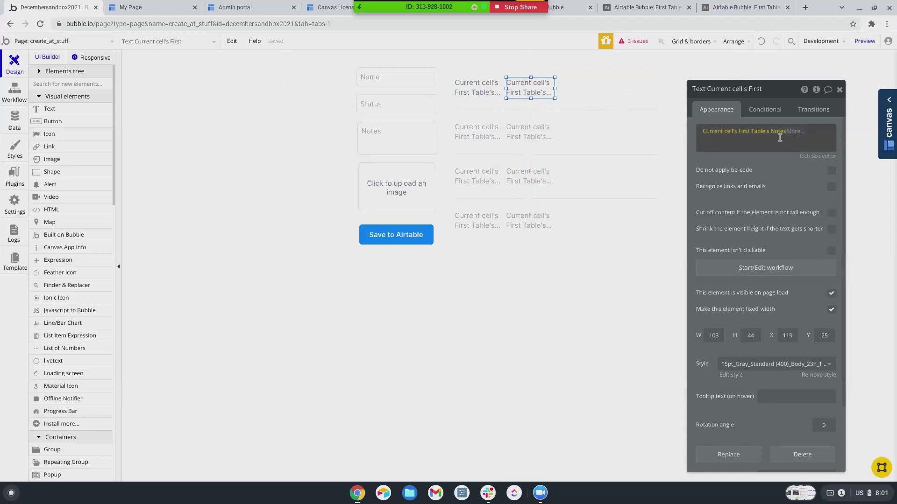
# - Duplicate the notes text beside itself in the first cell and bind the copy to Current cell's First Table's Status
pyautogui.moveTo(541, 88); pyautogui.dragTo(595, 88)
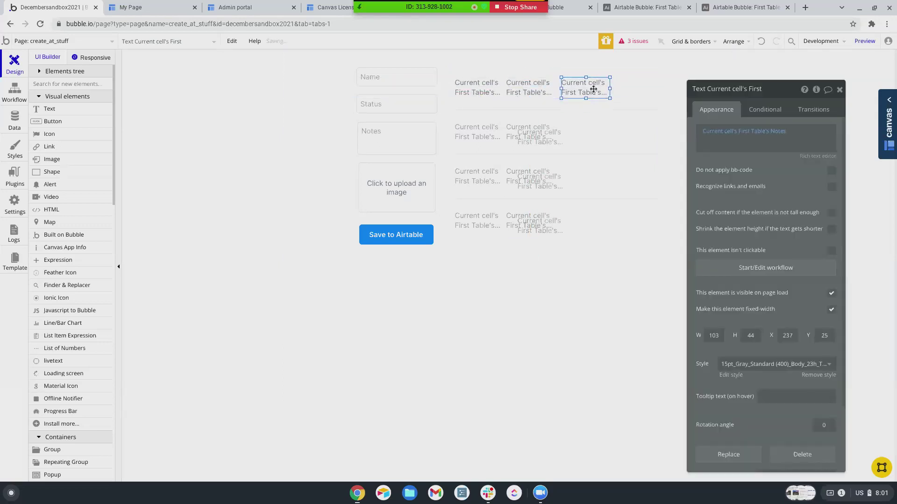
pyautogui.click(780, 133)
pyautogui.click(787, 172)
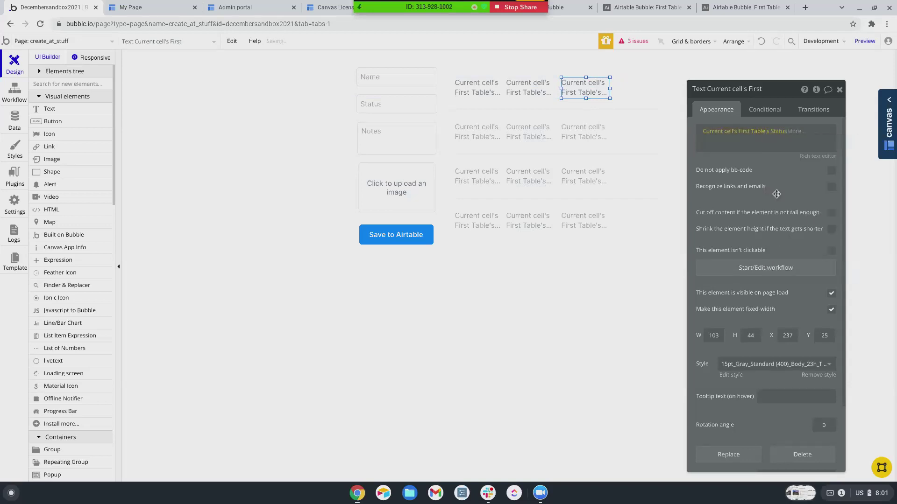
# - Widen the repeating group to about 581 px and draw an image element about 162 by 62 px beside the status text in the first cell
pyautogui.click(651, 149)
pyautogui.moveTo(661, 155); pyautogui.dragTo(722, 154)
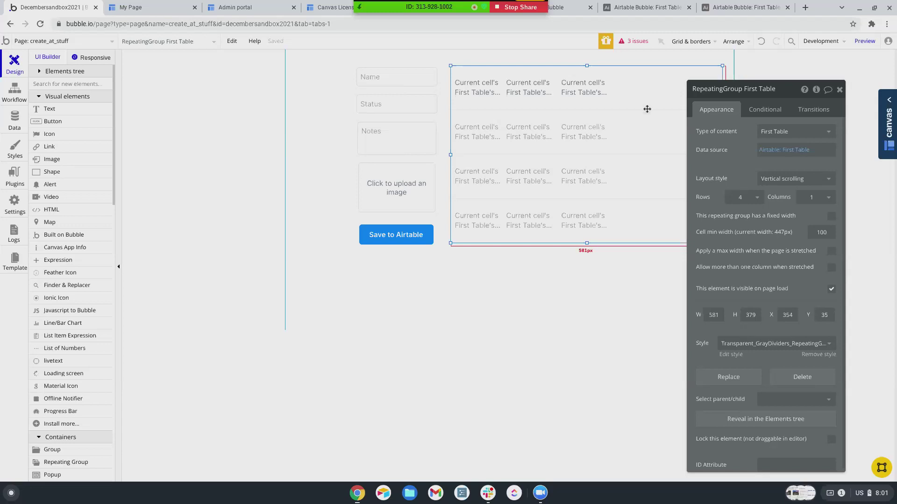
pyautogui.click(580, 85)
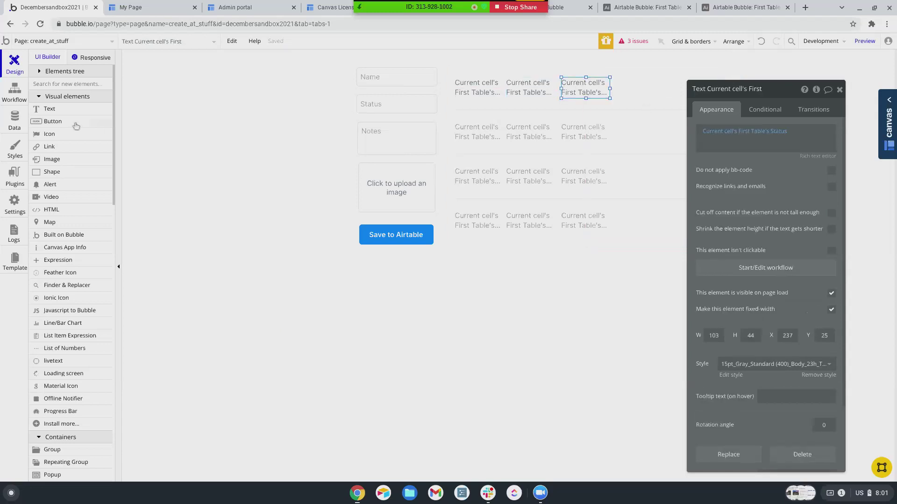
pyautogui.click(49, 159)
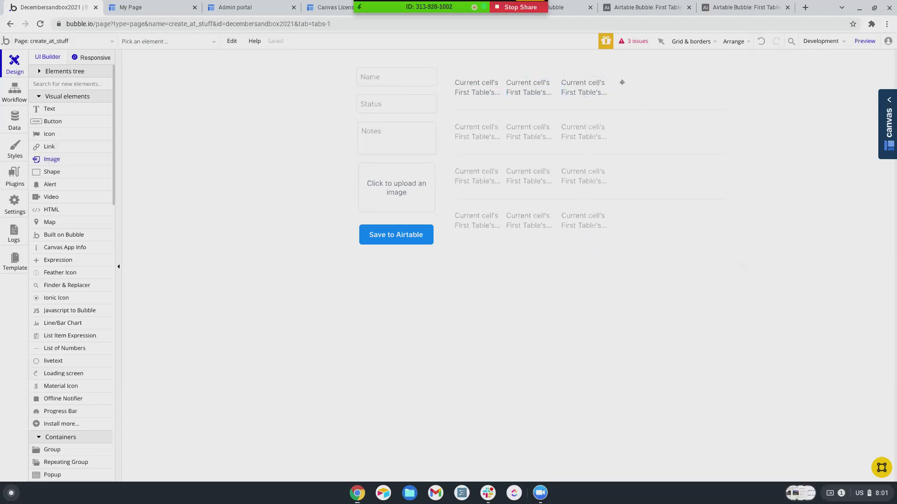
pyautogui.moveTo(622, 76); pyautogui.dragTo(698, 105)
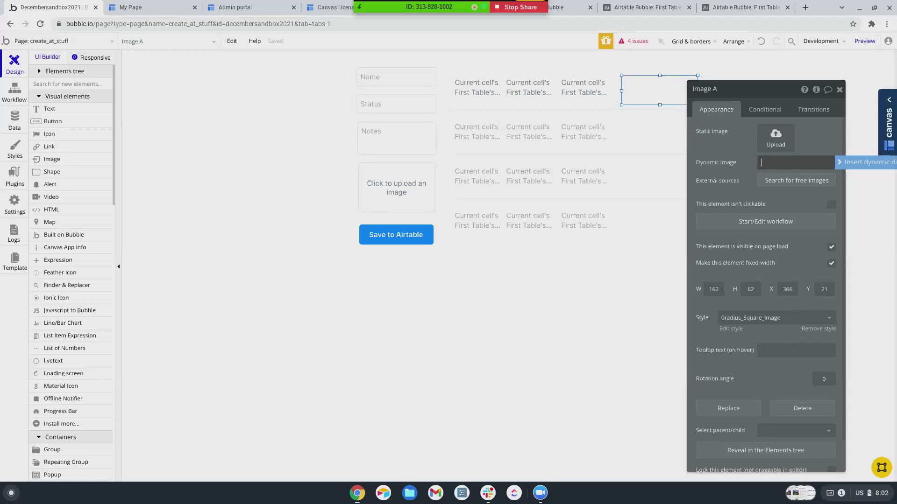
# - Set the image element's dynamic image to Current cell's First Table's Attachments
pyautogui.click(860, 167)
pyautogui.click(859, 166)
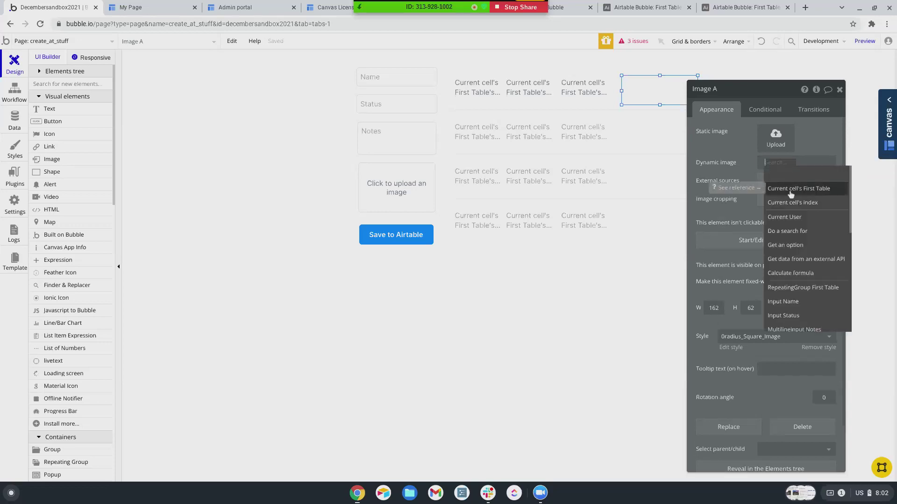
pyautogui.click(790, 191)
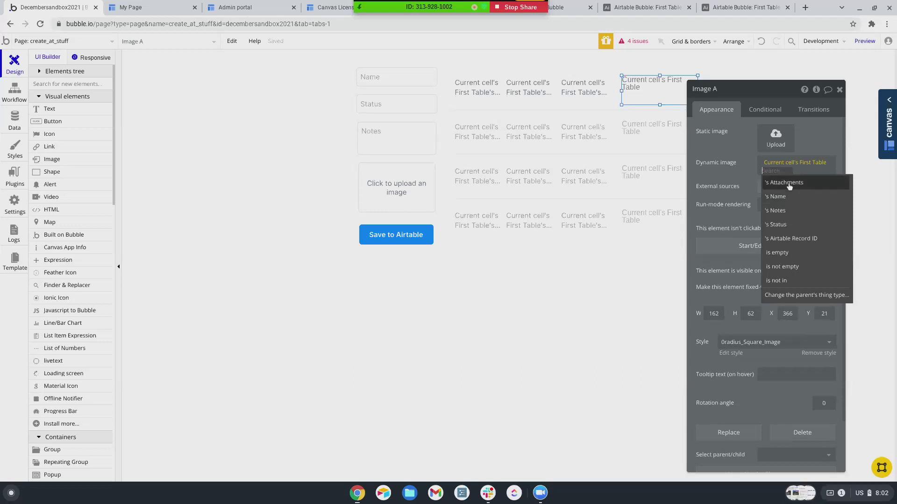
pyautogui.click(790, 184)
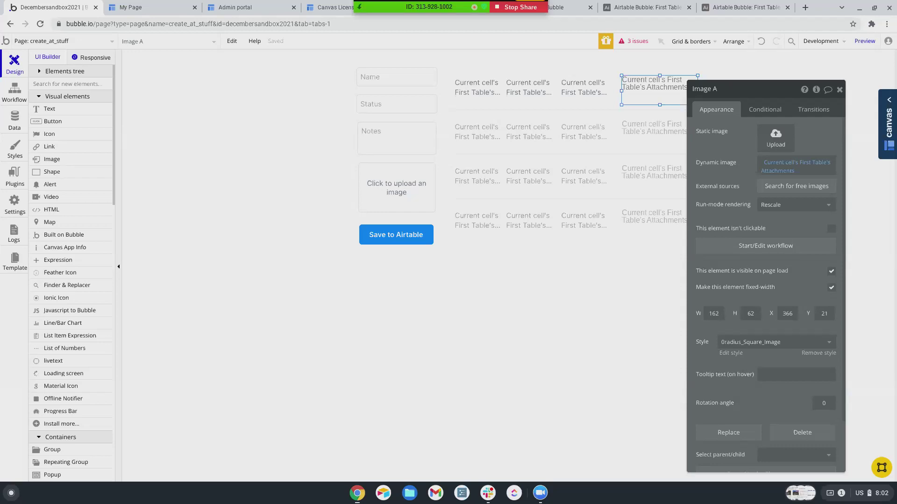
# - Preview the page and fill in the form with name "Third record", status "still new" and notes "more notes"
pyautogui.click(865, 41)
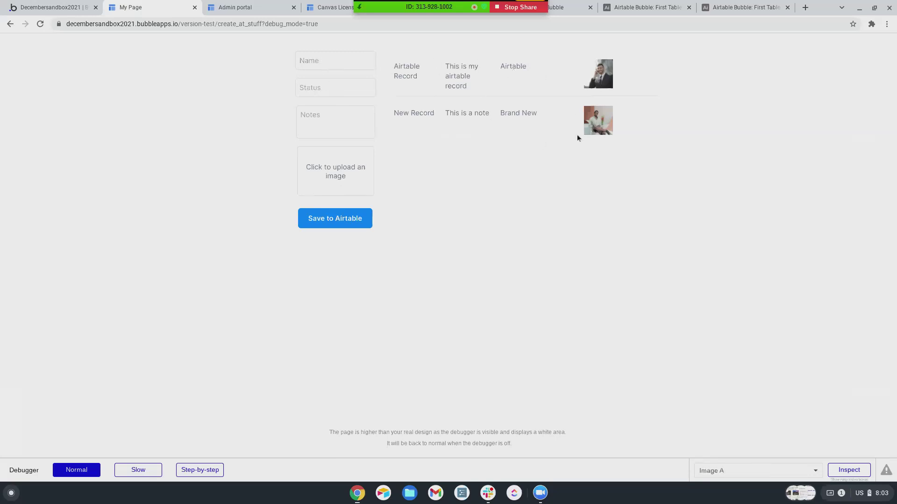
pyautogui.click(320, 65)
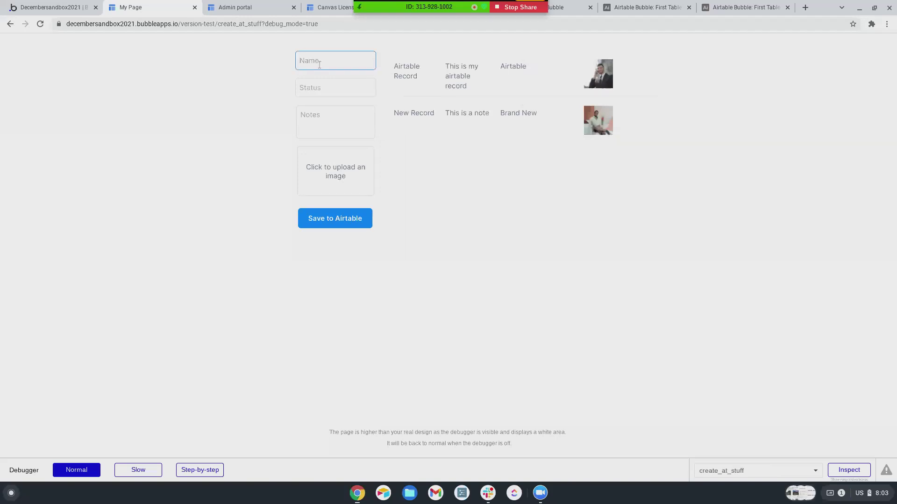
pyautogui.write('Third record')
pyautogui.press('Tab')
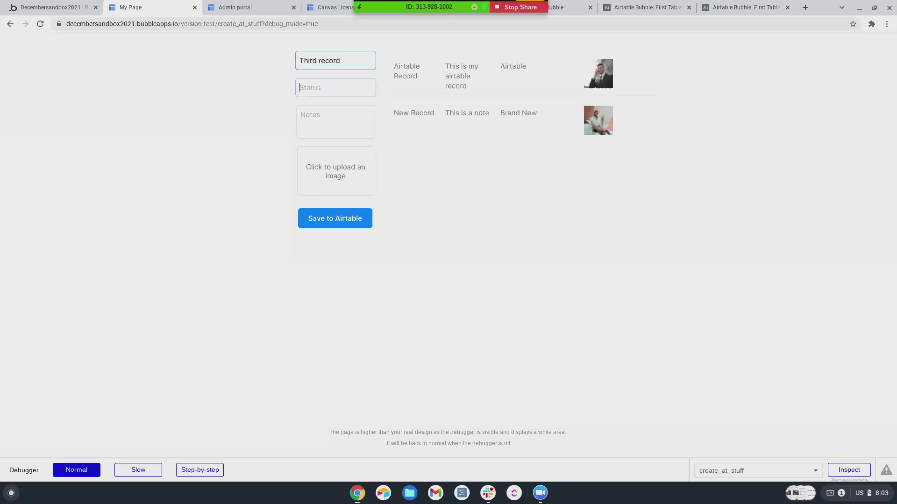
pyautogui.write('still new')
pyautogui.press('Tab')
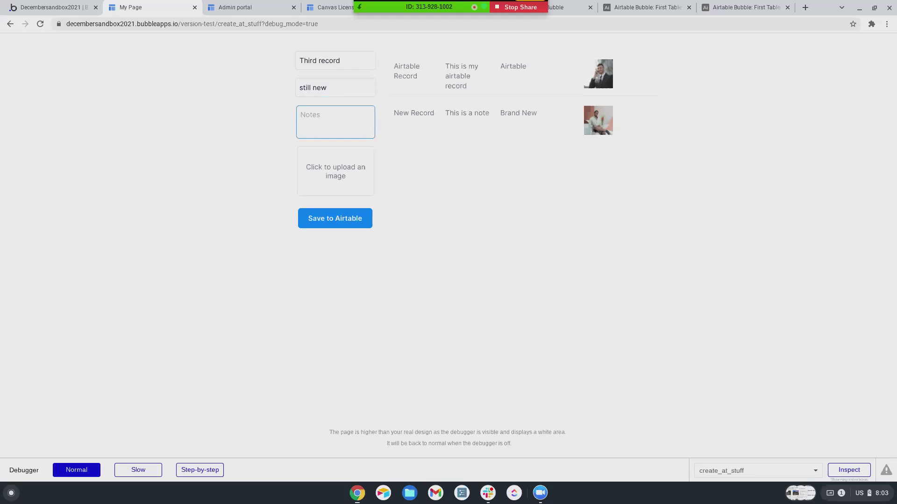
pyautogui.write('more notes')
# - Upload the picture m11.jpg to the form and save the record to Airtable
pyautogui.click(329, 175)
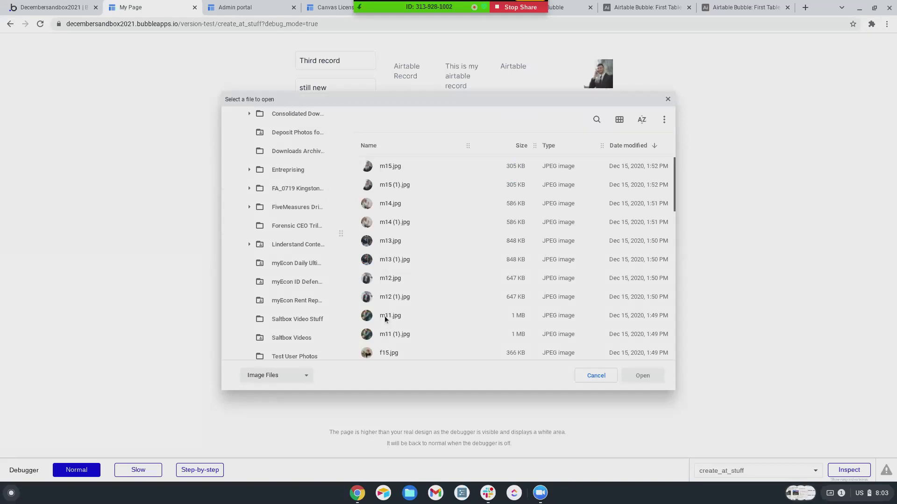
pyautogui.doubleClick(385, 315)
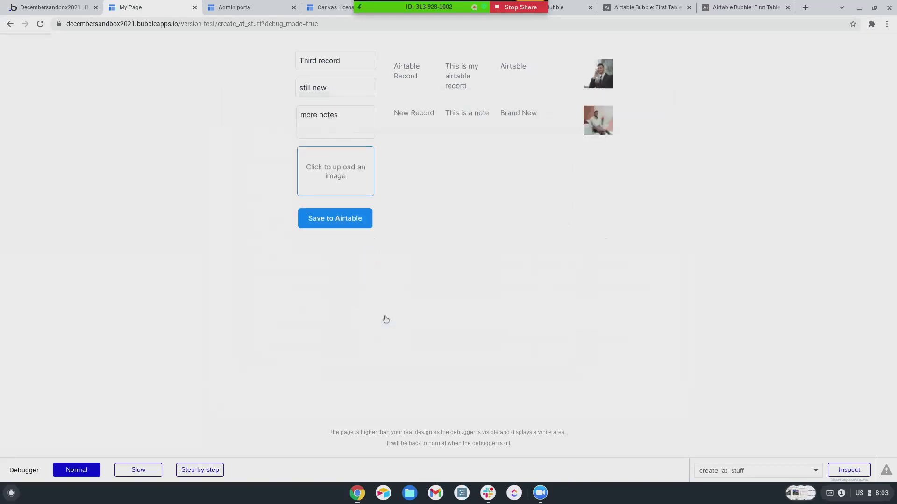
pyautogui.click(338, 222)
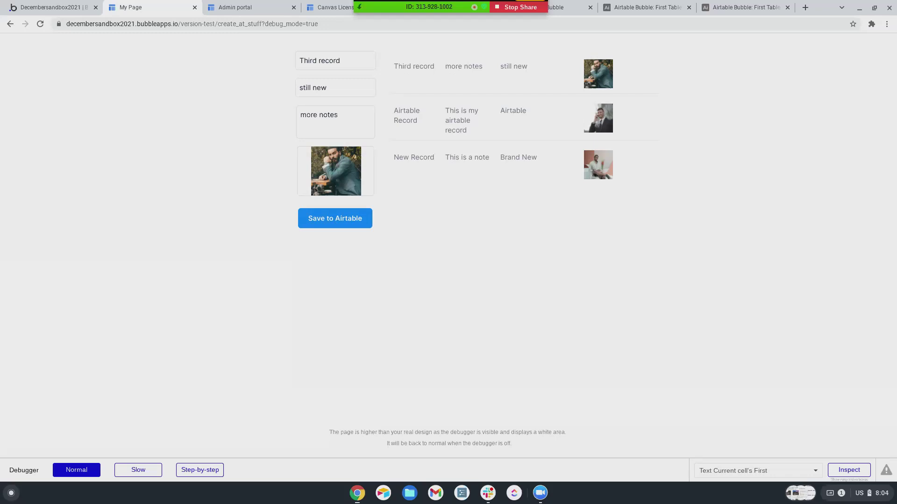
# - Return to the Bubble editor and set the repeating group's number of rows to 1
pyautogui.click(66, 9)
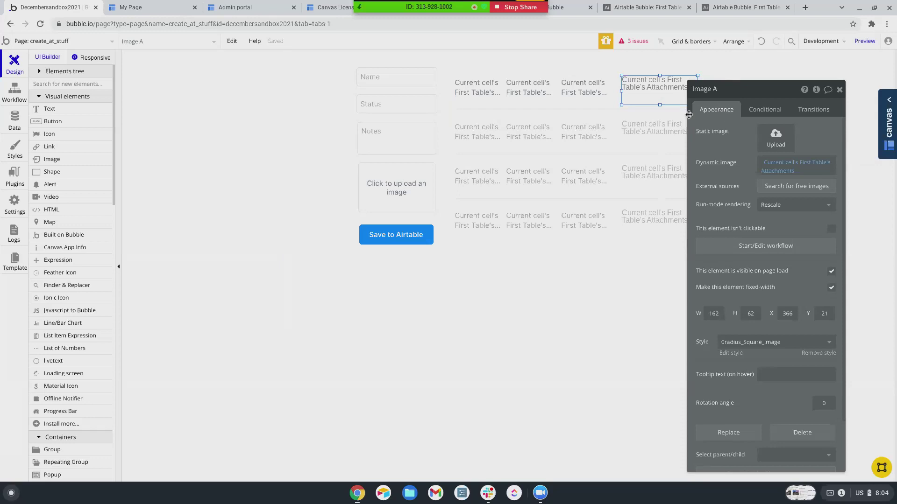
pyautogui.click(617, 153)
pyautogui.click(737, 199)
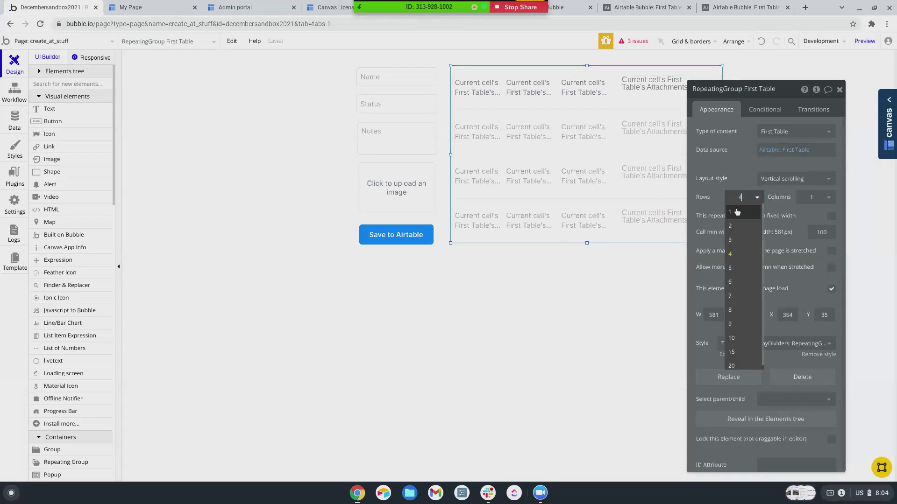
pyautogui.click(738, 214)
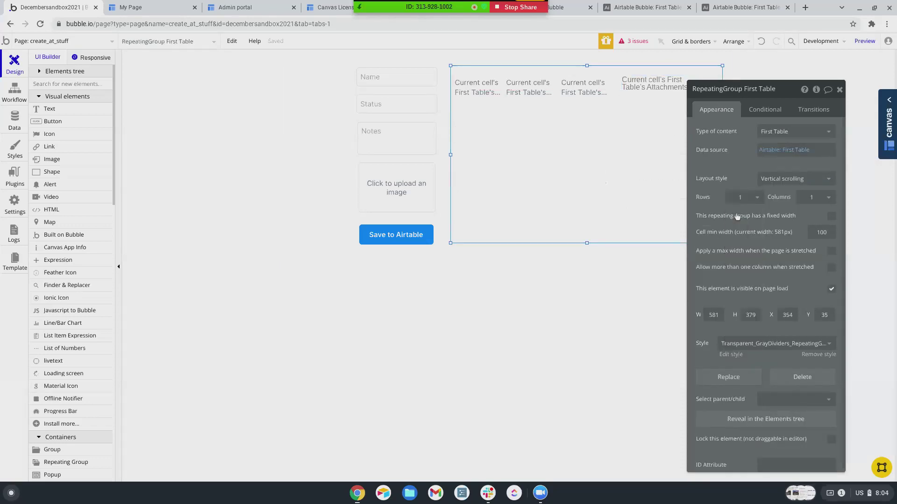
# - Enlarge the image element to fill more of the cell, move the status text beneath the name text, and reposition the image beside the texts
pyautogui.click(634, 92)
pyautogui.moveTo(622, 104); pyautogui.dragTo(593, 224)
pyautogui.moveTo(574, 83); pyautogui.dragTo(468, 117)
pyautogui.click(633, 116)
pyautogui.moveTo(584, 186); pyautogui.dragTo(563, 192)
# - Preview the page and look through the records in the one-row repeating group
pyautogui.click(865, 41)
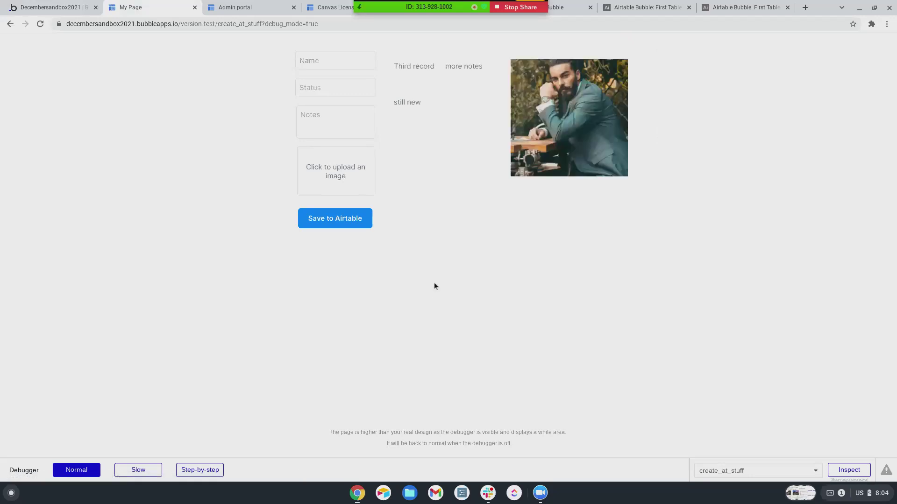
pyautogui.scroll(-3, 503, 132)
pyautogui.scroll(-2, 503, 133)
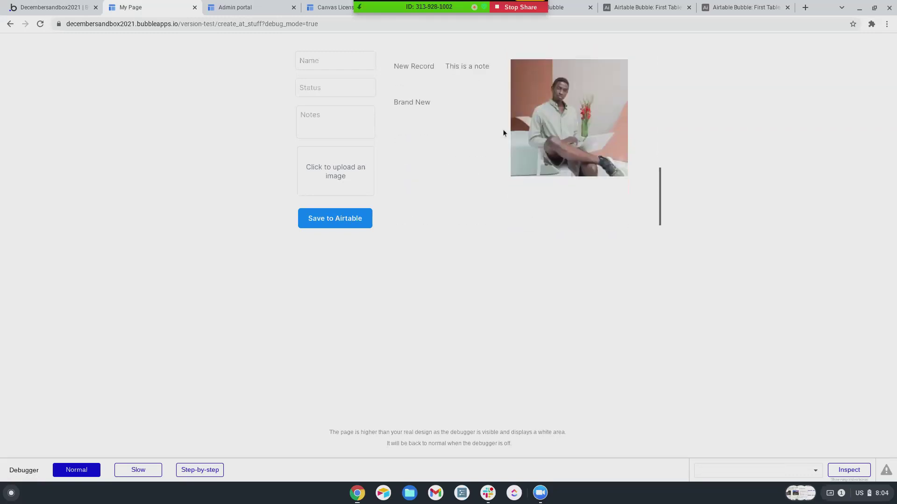
pyautogui.scroll(3, 502, 129)
pyautogui.scroll(3, 503, 131)
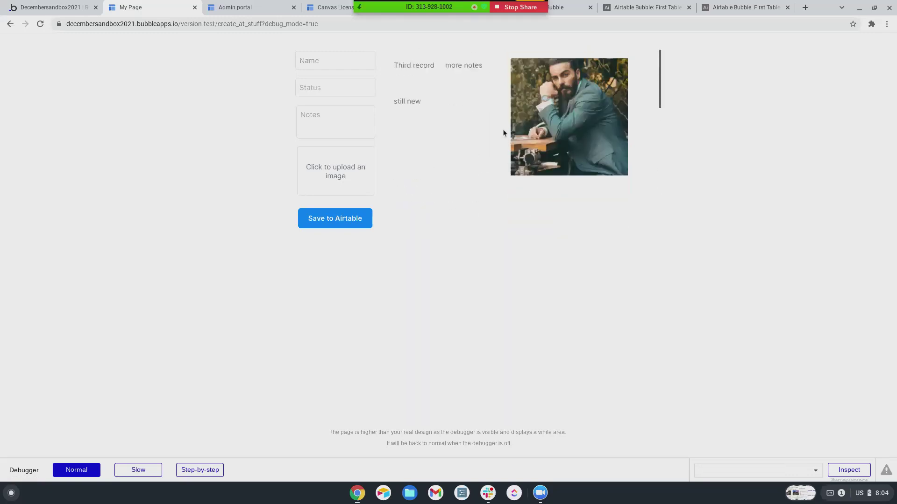